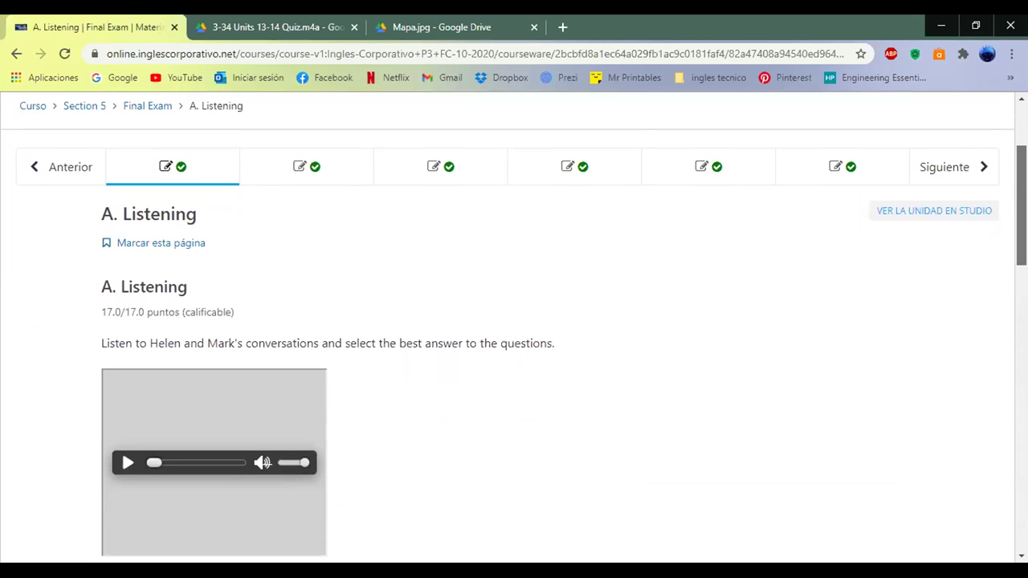
Examine the Listening section's instructions, audio player and questions 1 and 2 about Helen and Mark's destination and Smith's Department store.
{"action": "scroll", "coordinate": [514, 321], "scroll_direction": "down", "scroll_amount": 1}
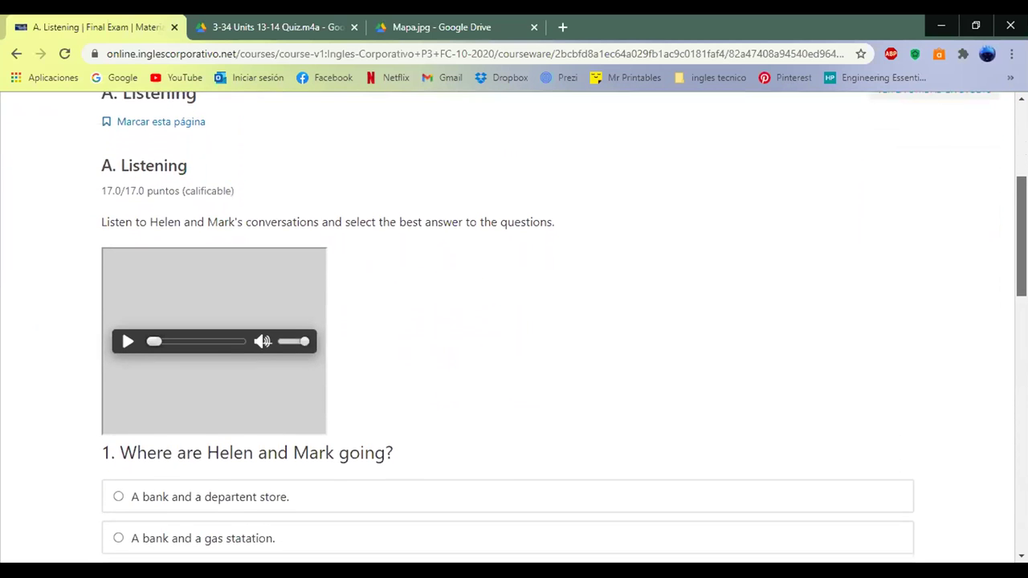
{"action": "scroll", "coordinate": [514, 321], "scroll_direction": "down", "scroll_amount": 1}
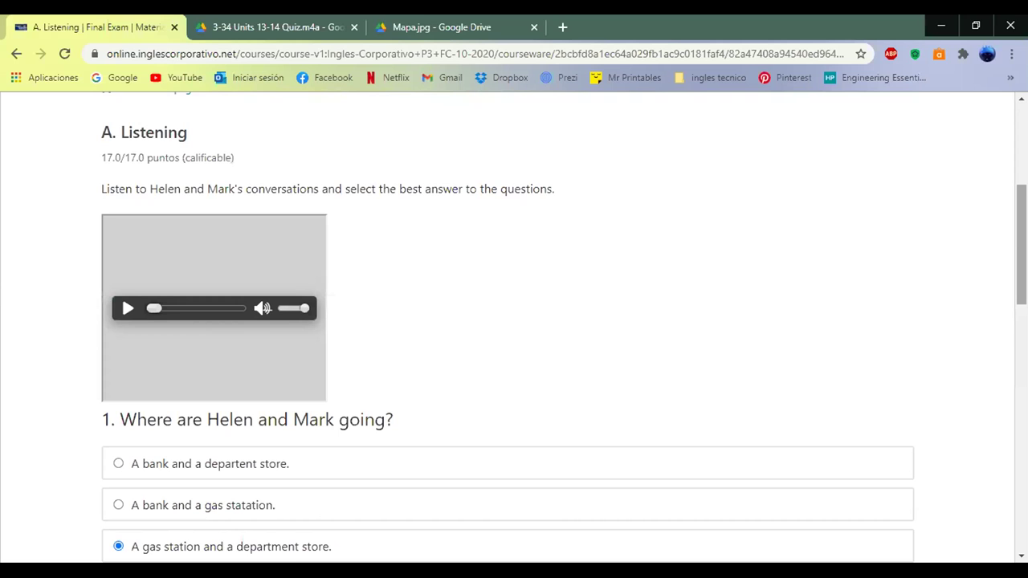
{"action": "scroll", "coordinate": [514, 337], "scroll_direction": "down", "scroll_amount": 2}
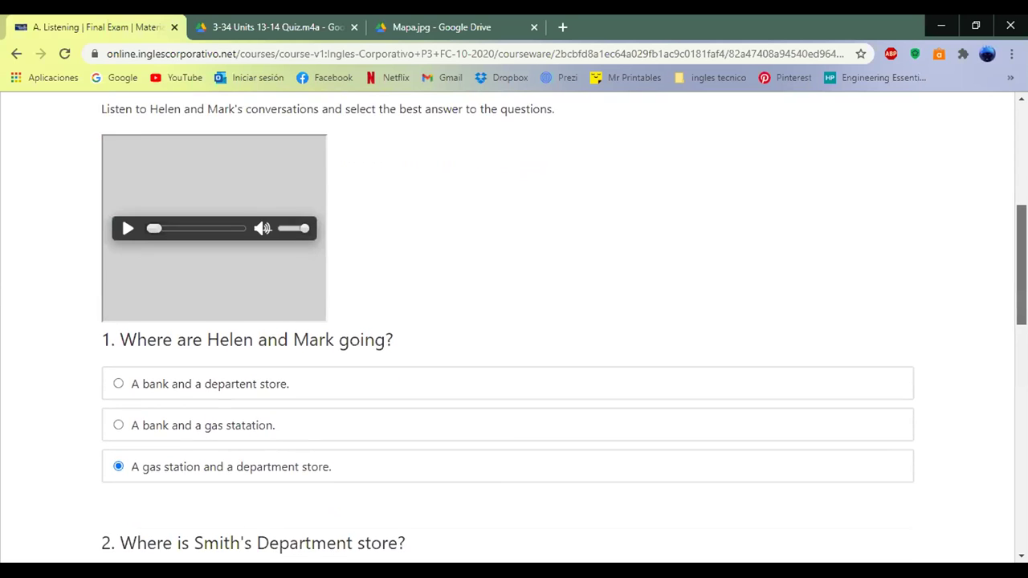
{"action": "scroll", "coordinate": [514, 337], "scroll_direction": "up", "scroll_amount": 1}
{"action": "scroll", "coordinate": [514, 321], "scroll_direction": "down", "scroll_amount": 1}
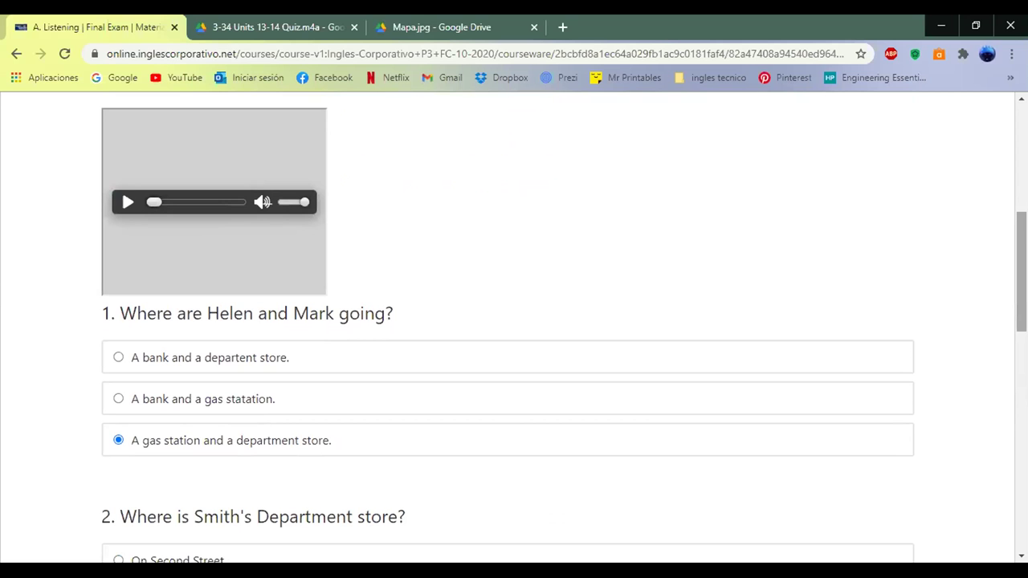
{"action": "scroll", "coordinate": [515, 337], "scroll_direction": "down", "scroll_amount": 1}
{"action": "scroll", "coordinate": [514, 337], "scroll_direction": "up", "scroll_amount": 2}
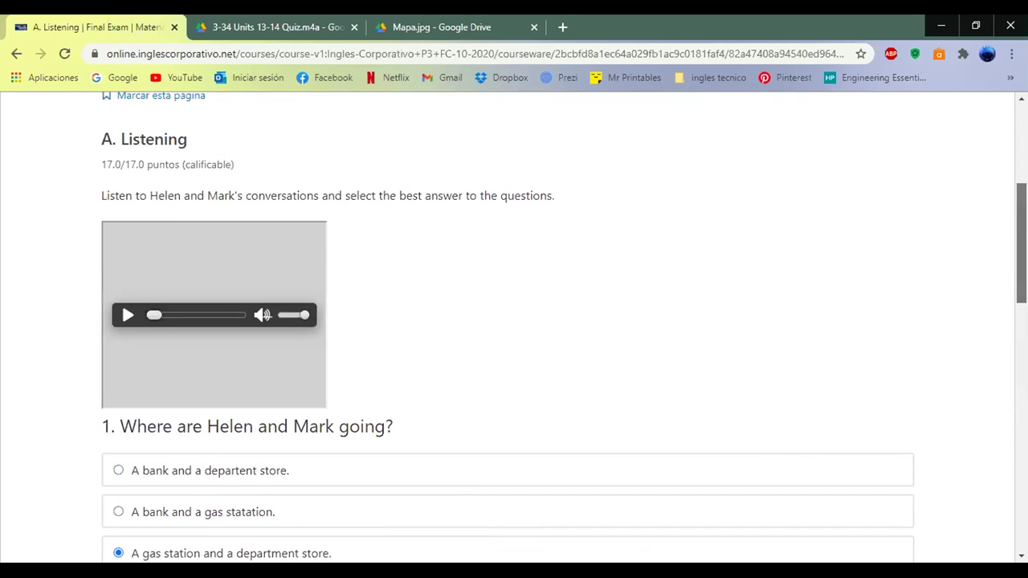
{"action": "scroll", "coordinate": [514, 322], "scroll_direction": "up", "scroll_amount": 1}
{"action": "scroll", "coordinate": [515, 321], "scroll_direction": "down", "scroll_amount": 3}
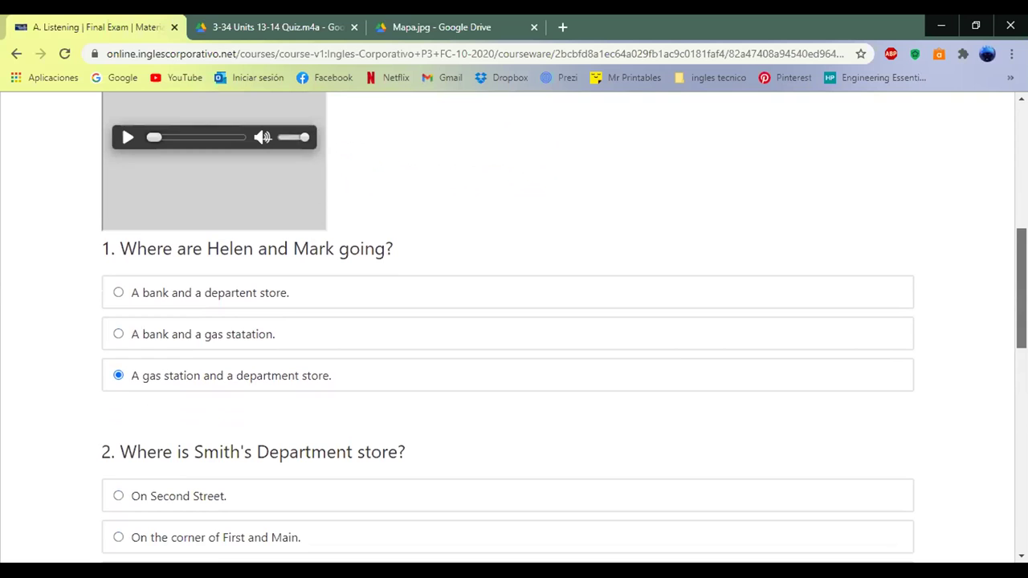
{"action": "scroll", "coordinate": [514, 346], "scroll_direction": "down", "scroll_amount": 1}
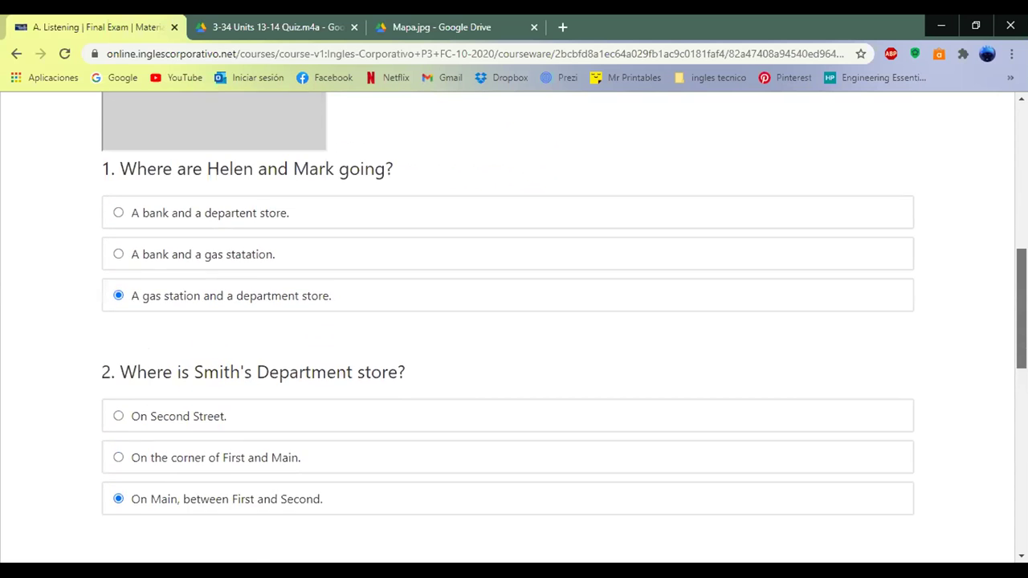
{"action": "scroll", "coordinate": [514, 346], "scroll_direction": "up", "scroll_amount": 1}
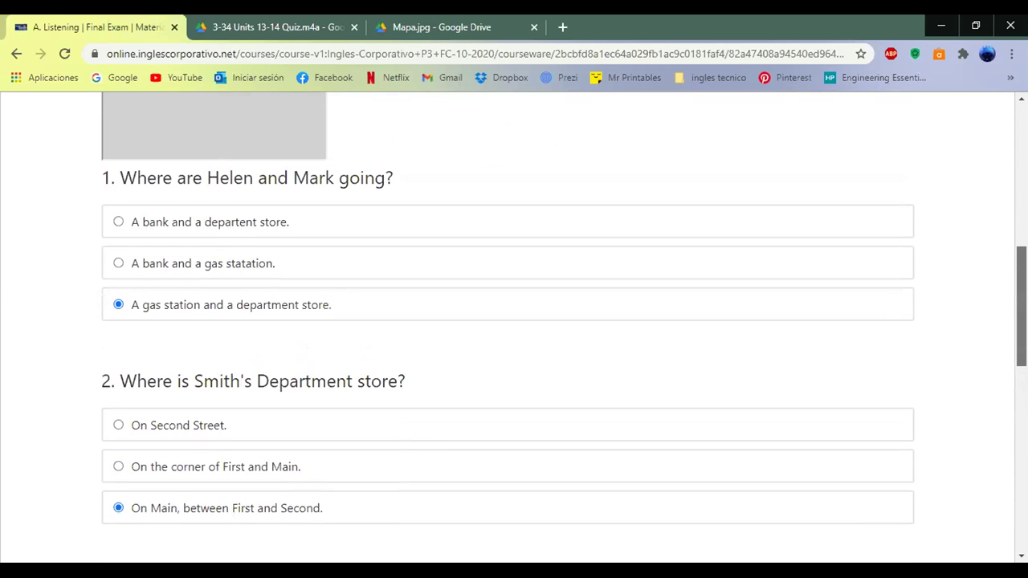
{"action": "scroll", "coordinate": [514, 321], "scroll_direction": "down", "scroll_amount": 1}
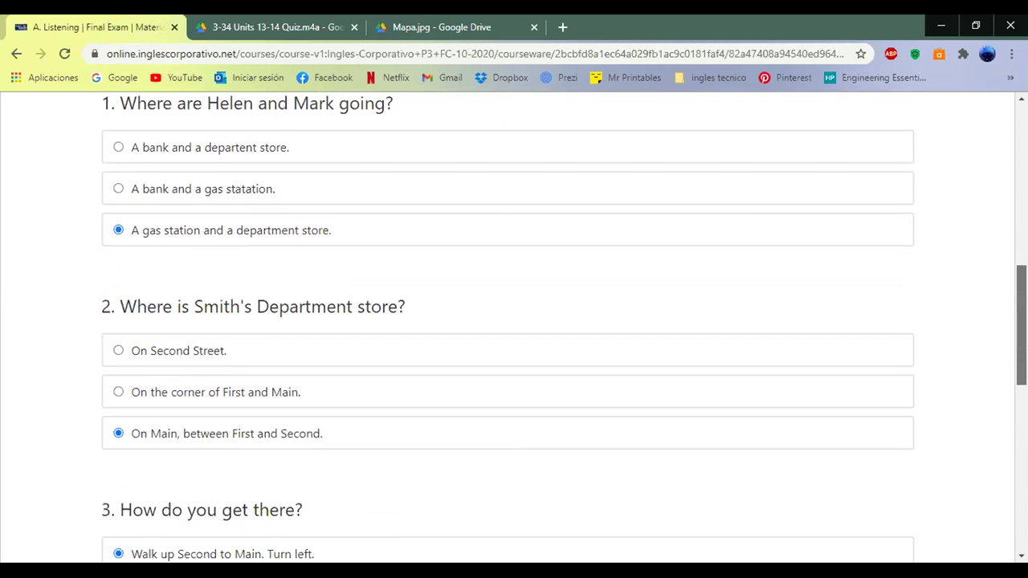
{"action": "scroll", "coordinate": [514, 321], "scroll_direction": "up", "scroll_amount": 1}
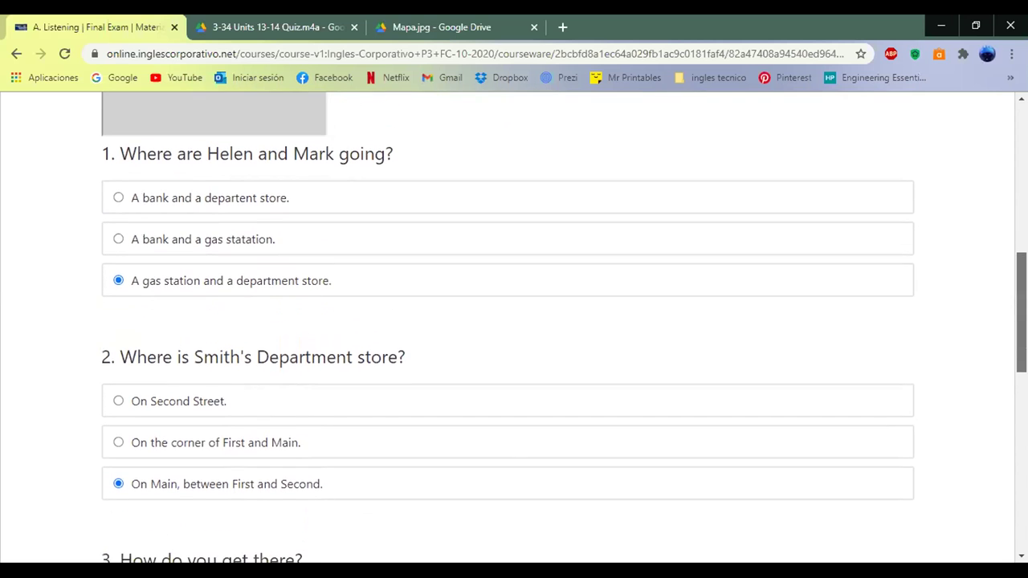
{"action": "scroll", "coordinate": [514, 321], "scroll_direction": "down", "scroll_amount": 1}
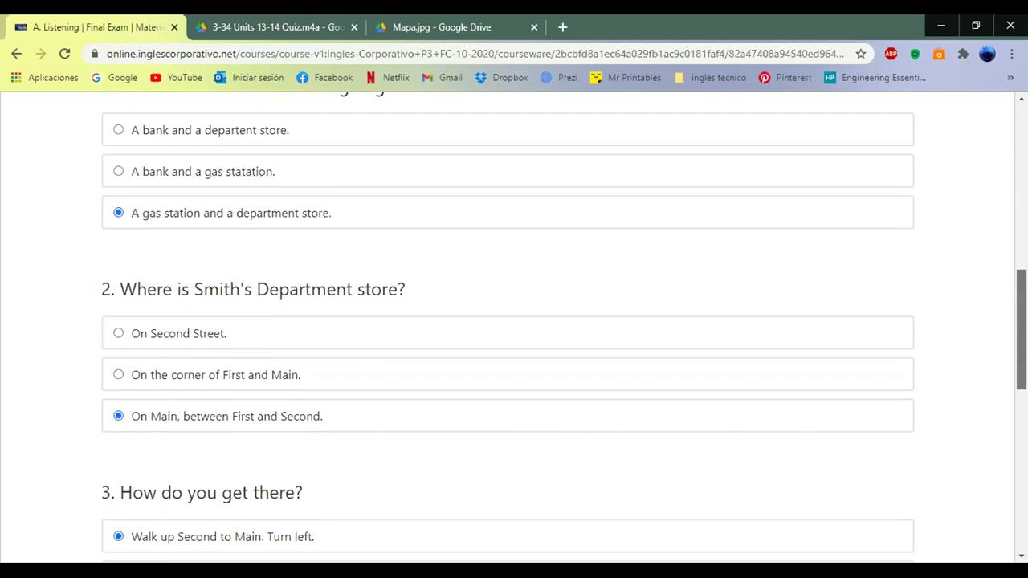
{"action": "scroll", "coordinate": [514, 322], "scroll_direction": "down", "scroll_amount": 1}
{"action": "scroll", "coordinate": [514, 321], "scroll_direction": "up", "scroll_amount": 4}
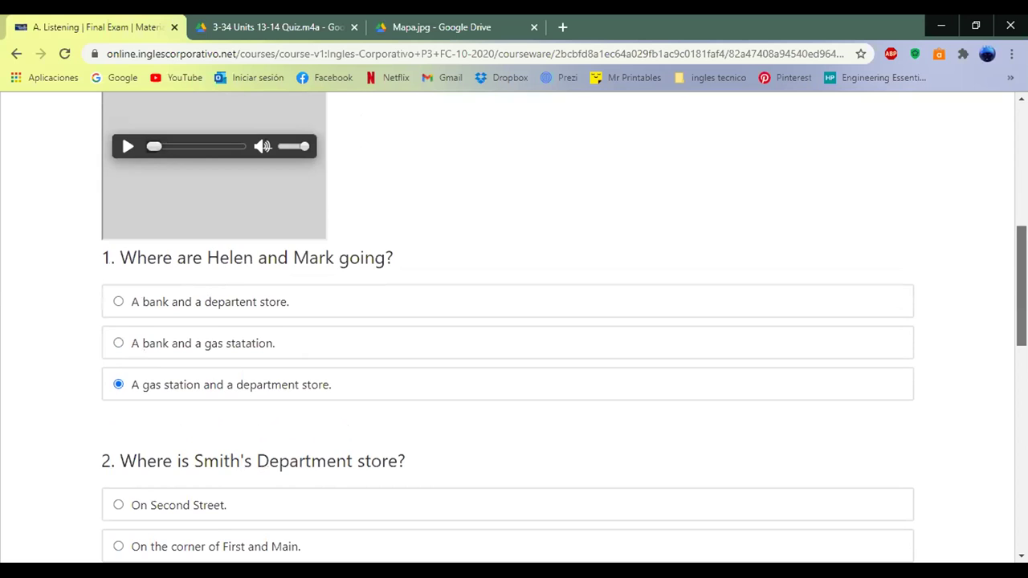
{"action": "scroll", "coordinate": [514, 321], "scroll_direction": "down", "scroll_amount": 1}
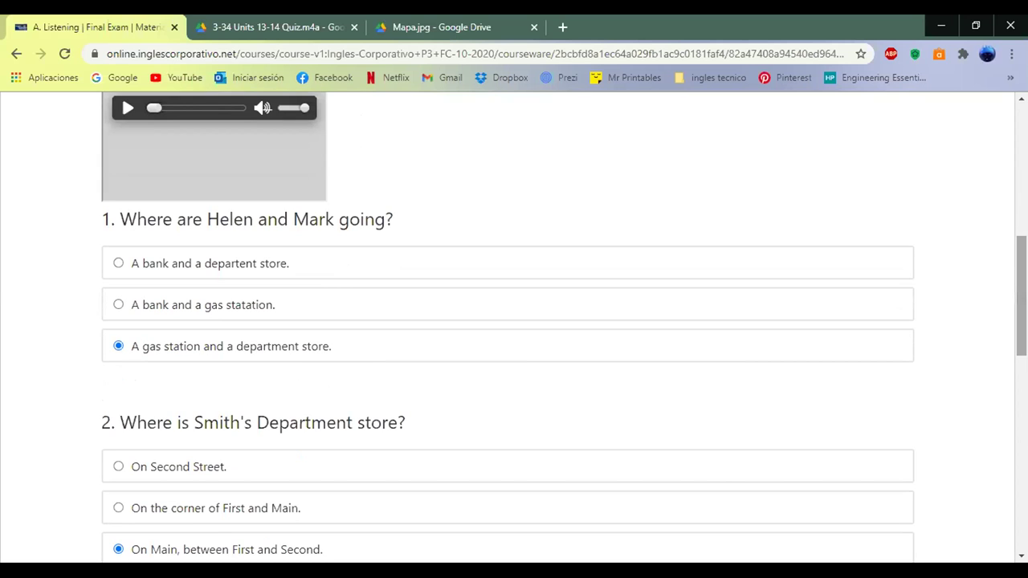
{"action": "scroll", "coordinate": [514, 322], "scroll_direction": "up", "scroll_amount": 1}
{"action": "scroll", "coordinate": [514, 322], "scroll_direction": "down", "scroll_amount": 1}
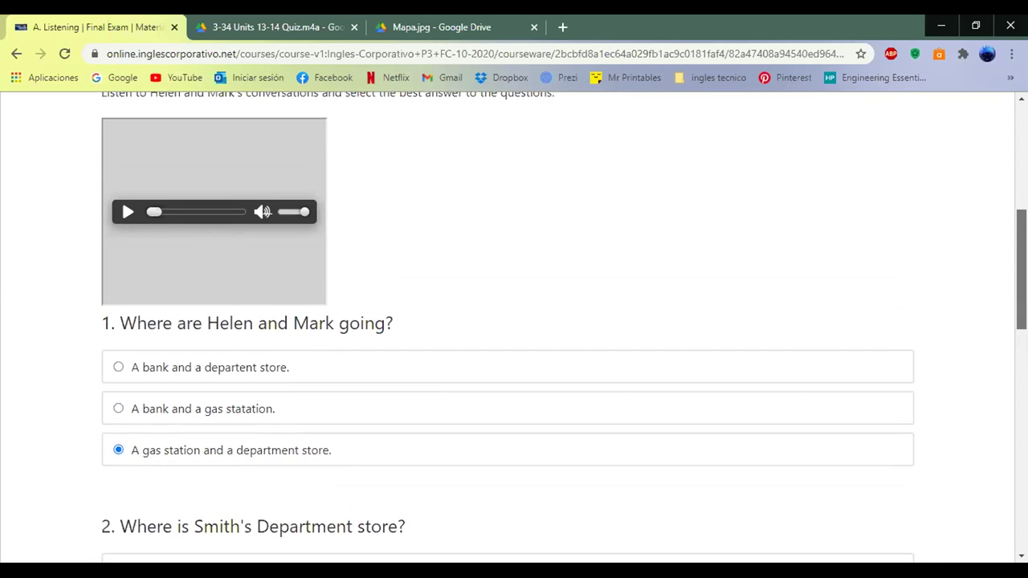
{"action": "scroll", "coordinate": [508, 119], "scroll_direction": "down", "scroll_amount": 1}
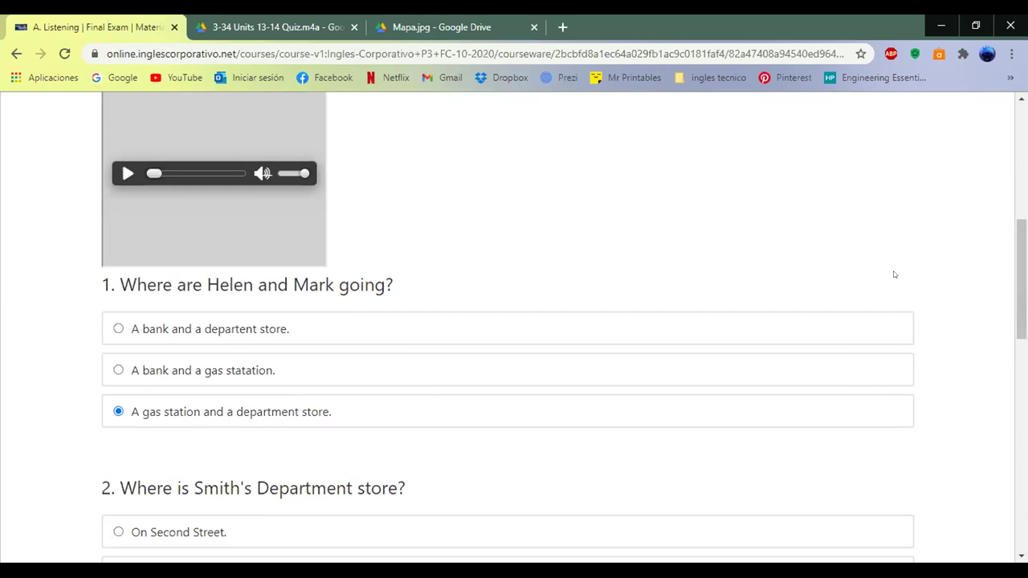
Read through the Listening questions and their selected answers down to question 4, and go back to question 1.
{"action": "scroll", "coordinate": [514, 321], "scroll_direction": "down", "scroll_amount": 1}
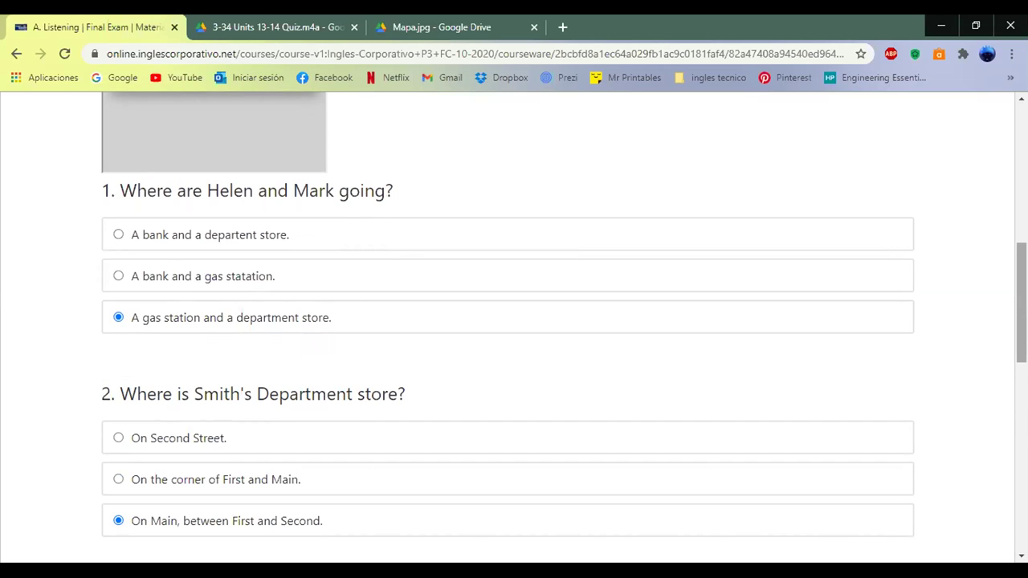
{"action": "scroll", "coordinate": [514, 321], "scroll_direction": "down", "scroll_amount": 3}
{"action": "scroll", "coordinate": [514, 322], "scroll_direction": "down", "scroll_amount": 2}
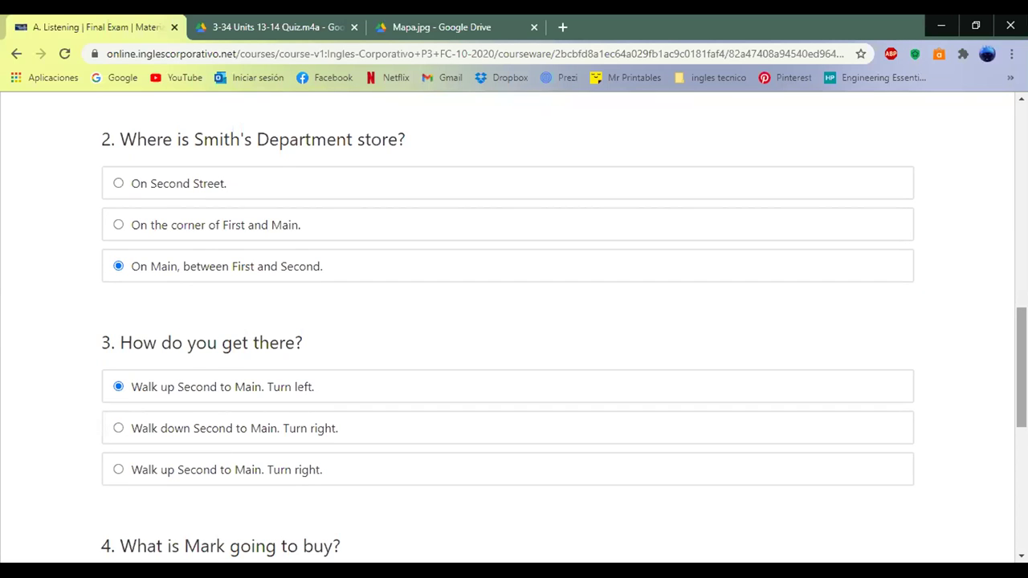
{"action": "scroll", "coordinate": [514, 321], "scroll_direction": "down", "scroll_amount": 3}
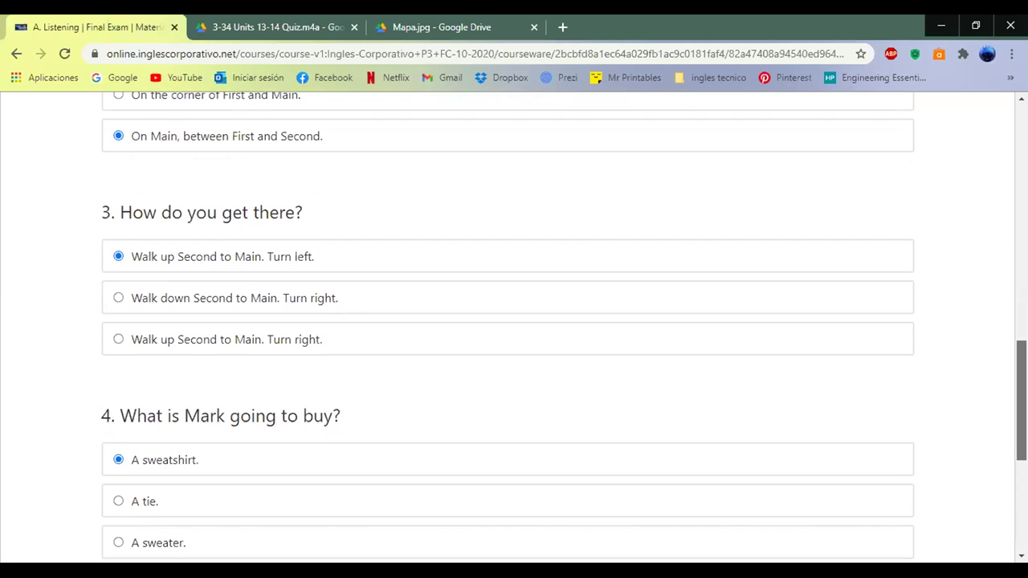
{"action": "scroll", "coordinate": [514, 321], "scroll_direction": "down", "scroll_amount": 1}
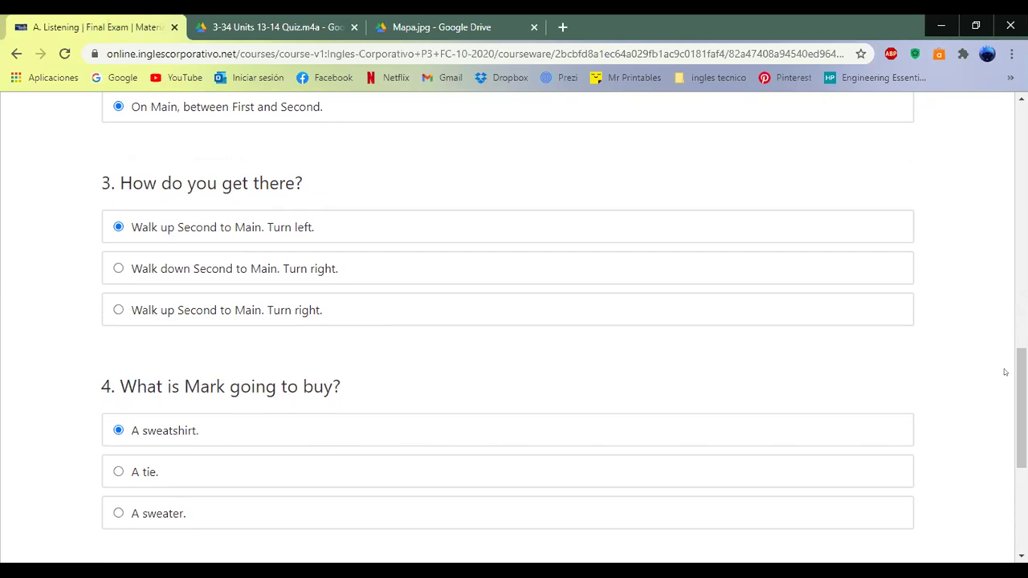
{"action": "left_click_drag", "start_coordinate": [1020, 406], "coordinate": [1021, 420]}
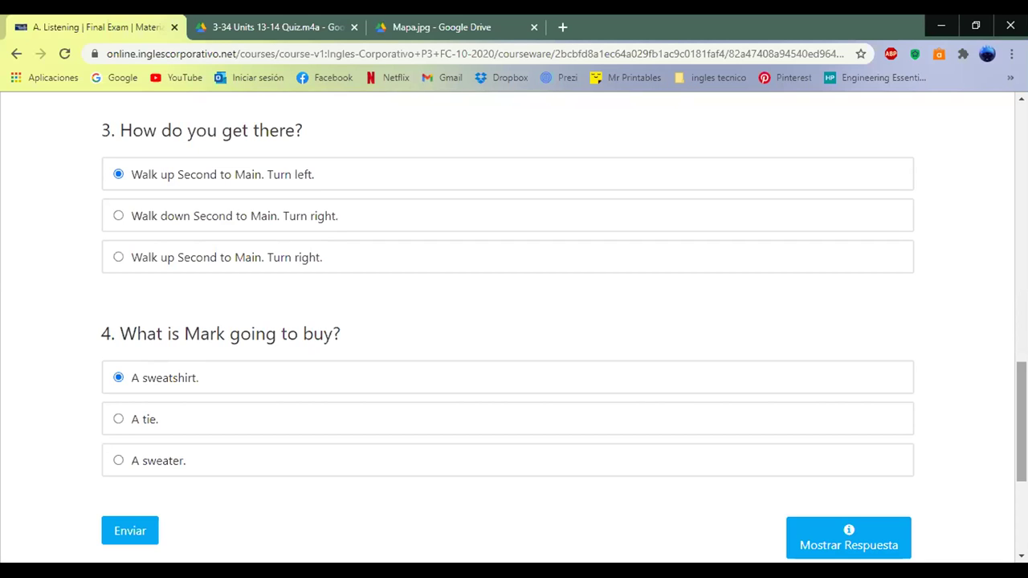
{"action": "scroll", "coordinate": [514, 321], "scroll_direction": "up", "scroll_amount": 3}
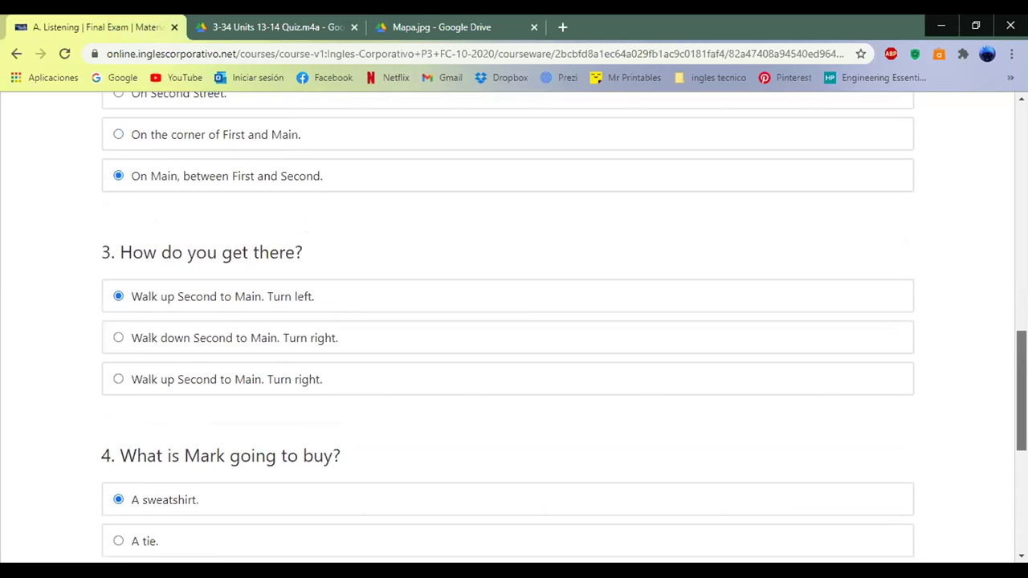
{"action": "scroll", "coordinate": [514, 322], "scroll_direction": "up", "scroll_amount": 4}
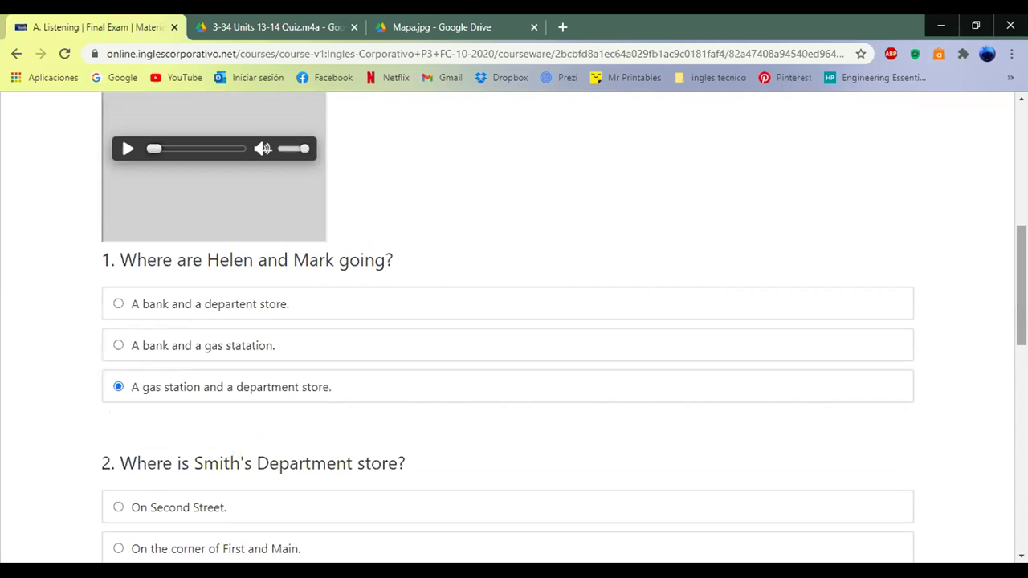
{"action": "scroll", "coordinate": [514, 321], "scroll_direction": "down", "scroll_amount": 2}
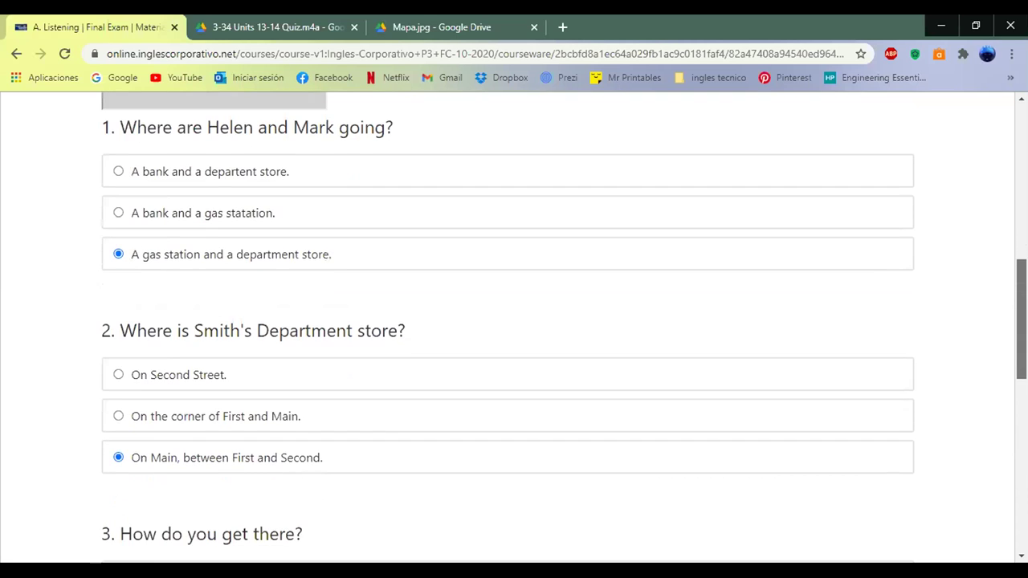
{"action": "scroll", "coordinate": [514, 321], "scroll_direction": "up", "scroll_amount": 1}
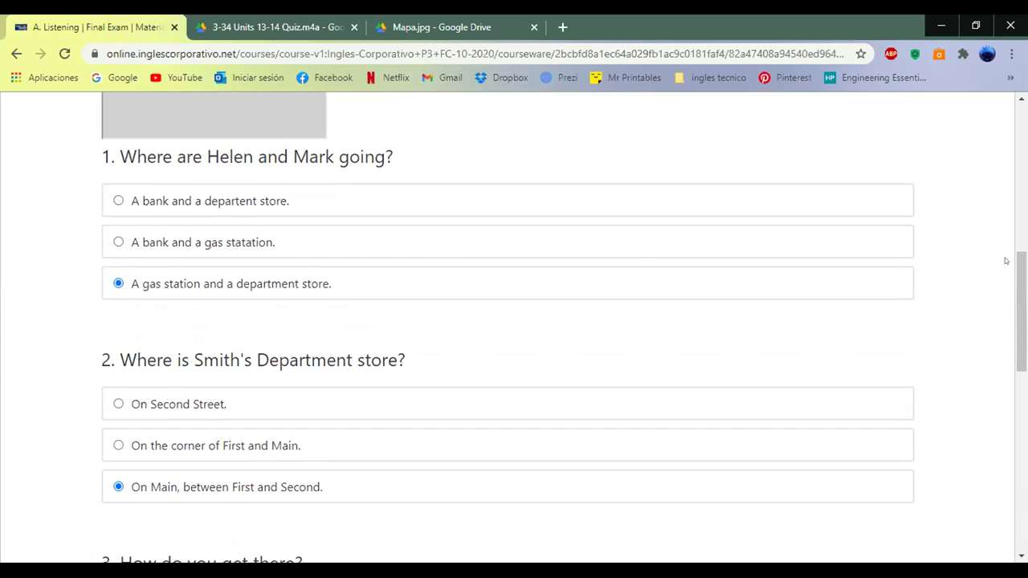
Try to play 3-34 Units 13-14 Quiz.m4a in Google Drive, and download the audio file.
{"action": "key", "text": "ctrl+Tab"}
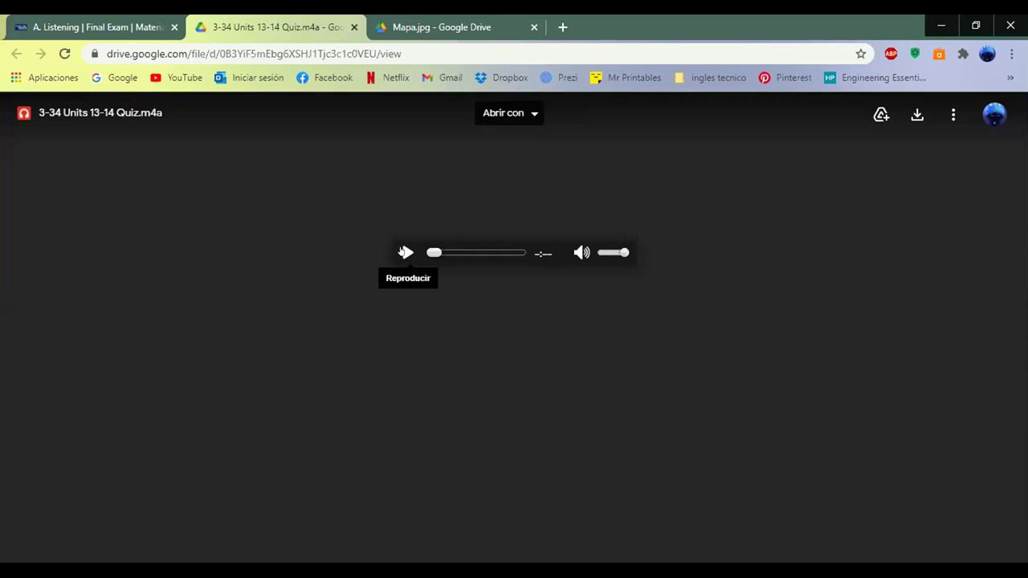
{"action": "left_click", "coordinate": [403, 252]}
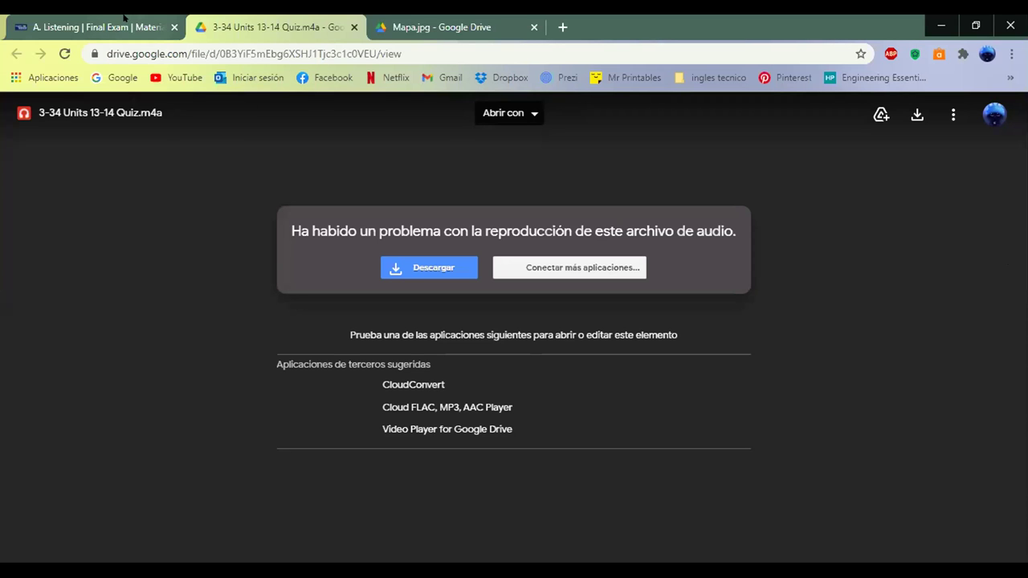
{"action": "left_click", "coordinate": [425, 268]}
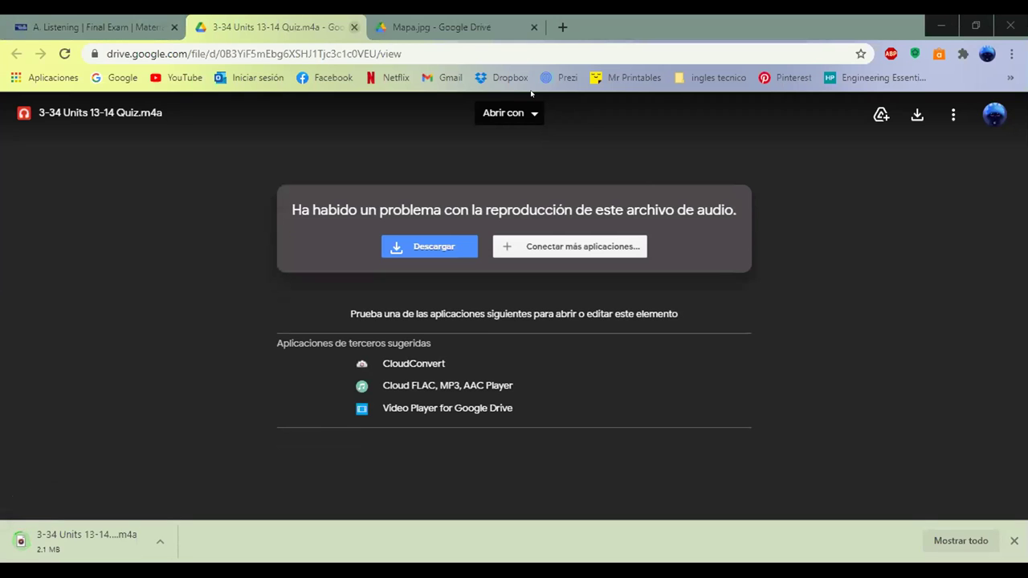
{"action": "key", "text": "ctrl+w"}
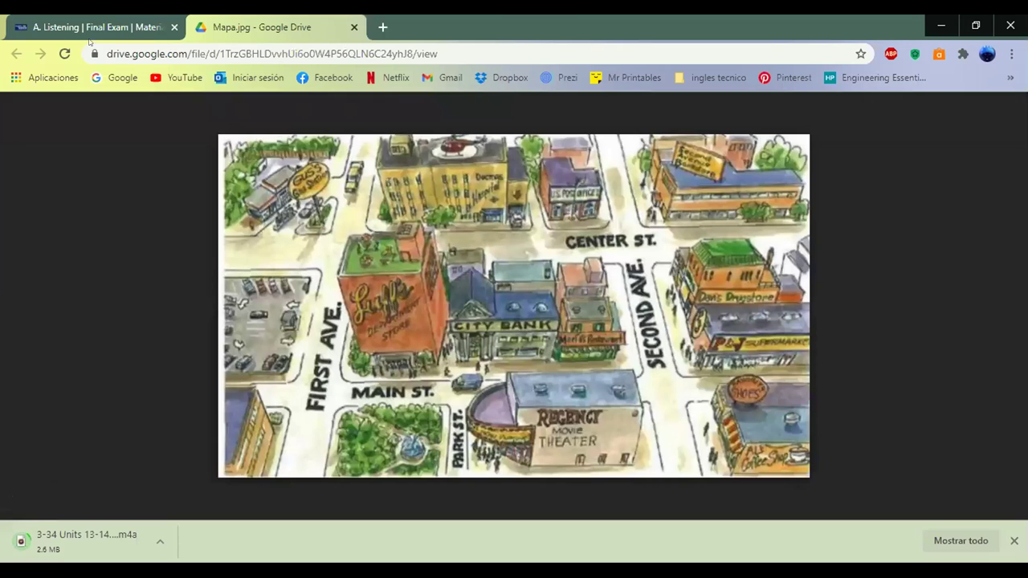
Reopen the quiz audio in its own tab from the exam's Listening section, and open the downloaded 3-34 Units 13-14 Quiz.m4a file.
{"action": "key", "text": "ctrl+Tab"}
{"action": "scroll", "coordinate": [458, 287], "scroll_direction": "up", "scroll_amount": 3}
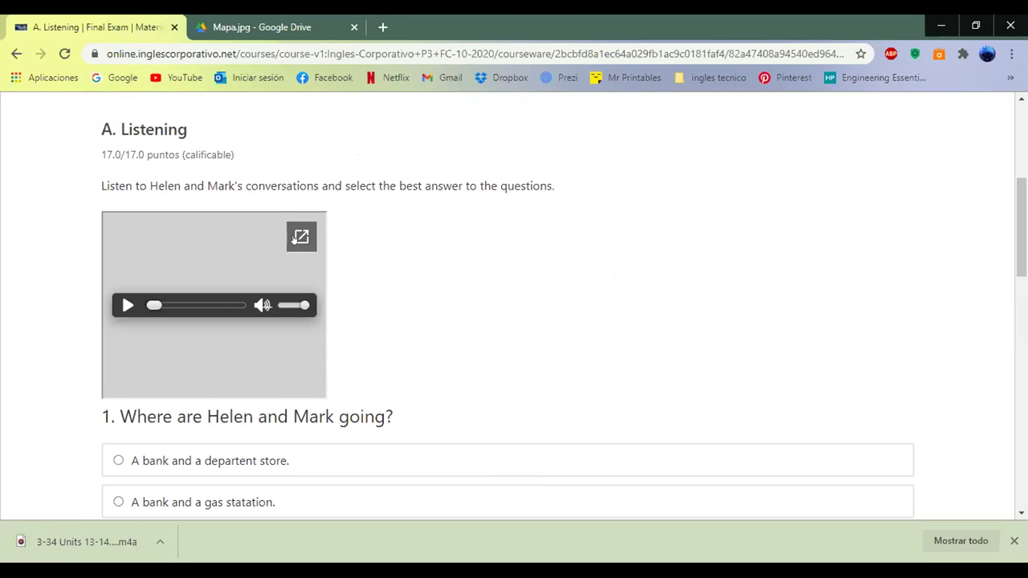
{"action": "left_click", "coordinate": [293, 239]}
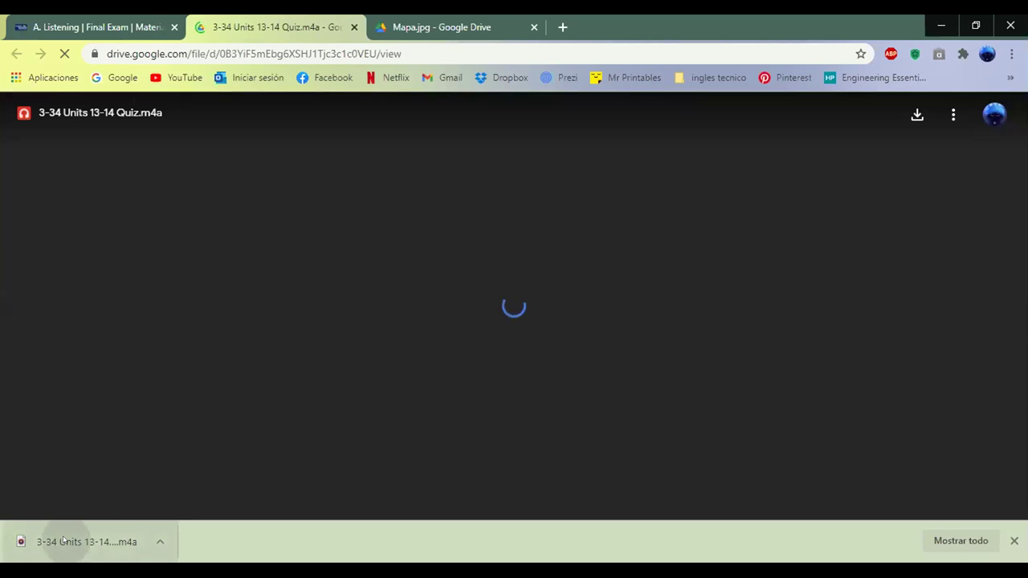
{"action": "left_click", "coordinate": [63, 541]}
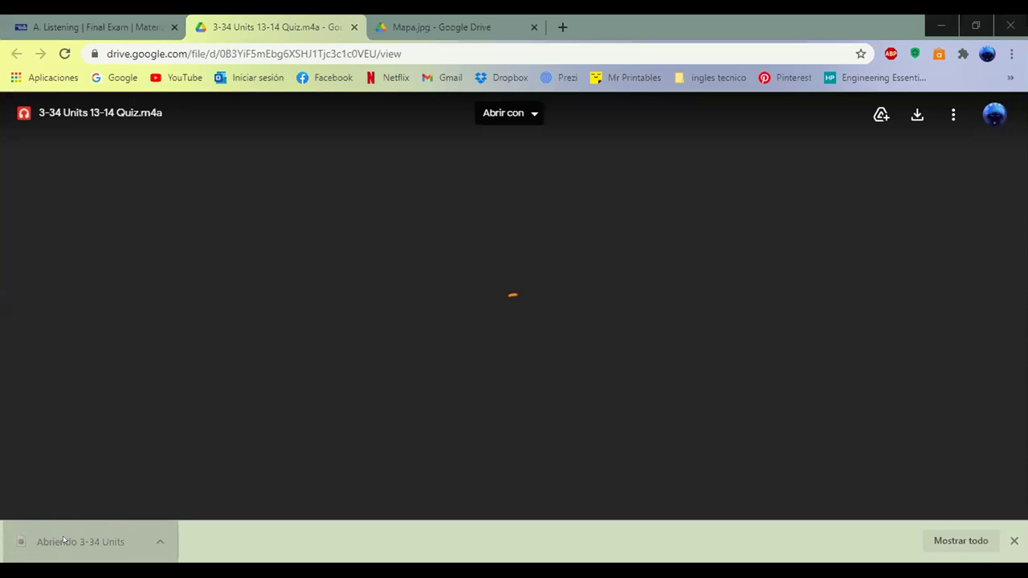
Return to the exam's Listening page and review questions 1 and 2 with their answer options.
{"action": "left_click", "coordinate": [97, 16]}
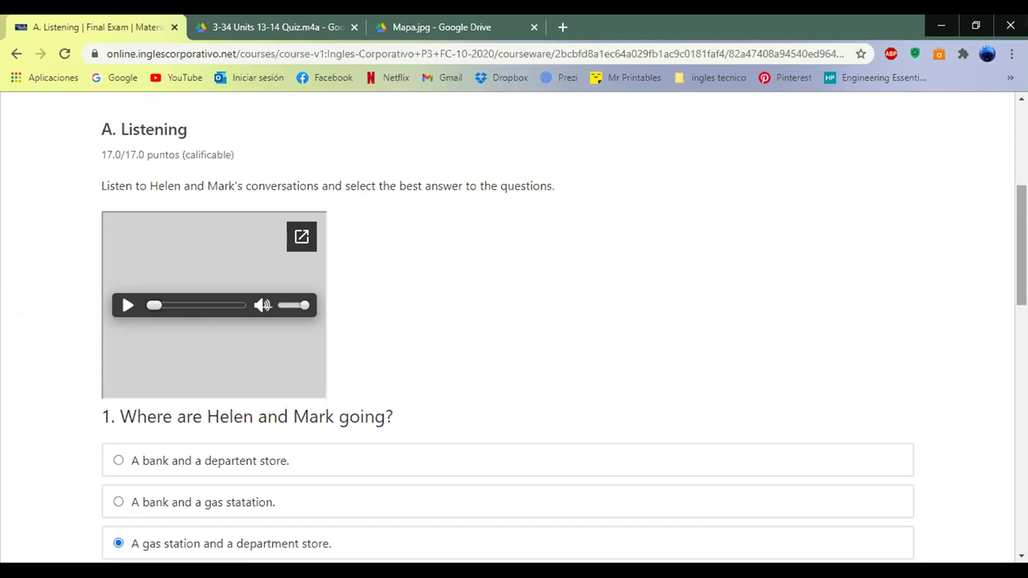
{"action": "scroll", "coordinate": [514, 337], "scroll_direction": "down", "scroll_amount": 2}
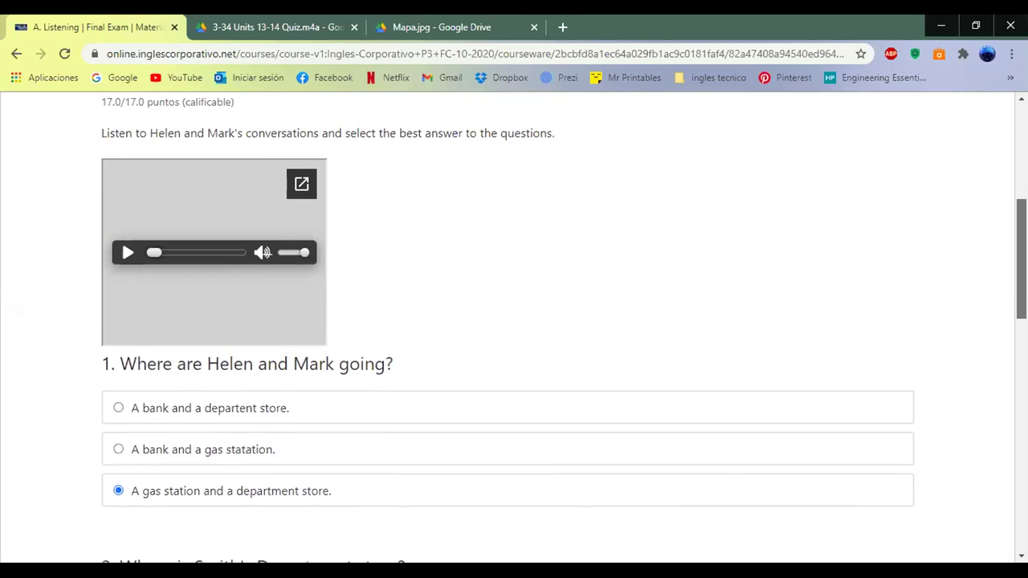
{"action": "scroll", "coordinate": [514, 321], "scroll_direction": "down", "scroll_amount": 1}
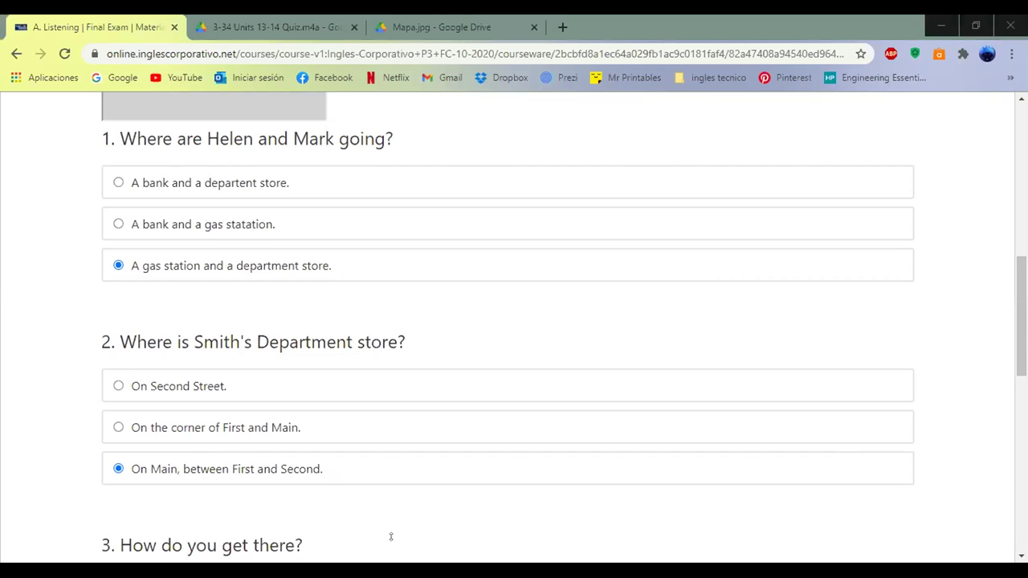
{"action": "left_click", "coordinate": [968, 323]}
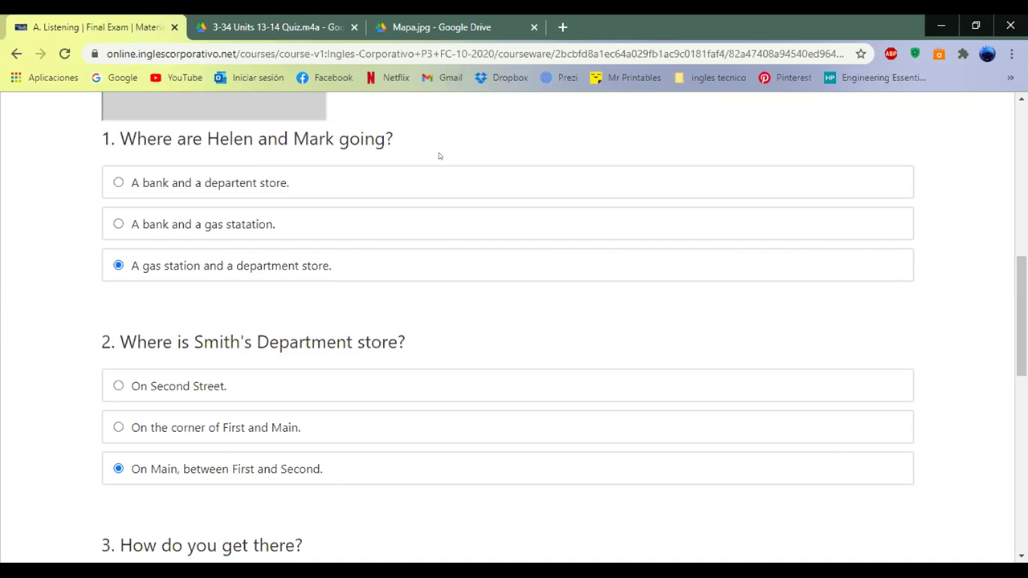
Answer question 1 with "A bank and a departent store." and question 2 with "On the corner of First and Main.".
{"action": "left_click", "coordinate": [283, 175]}
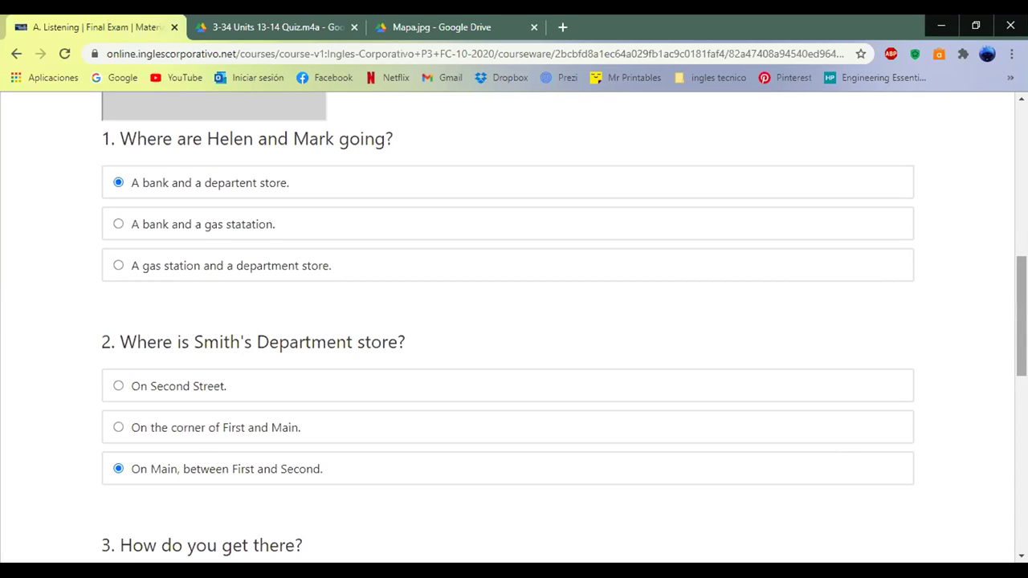
{"action": "scroll", "coordinate": [1022, 321], "scroll_direction": "down", "scroll_amount": 1}
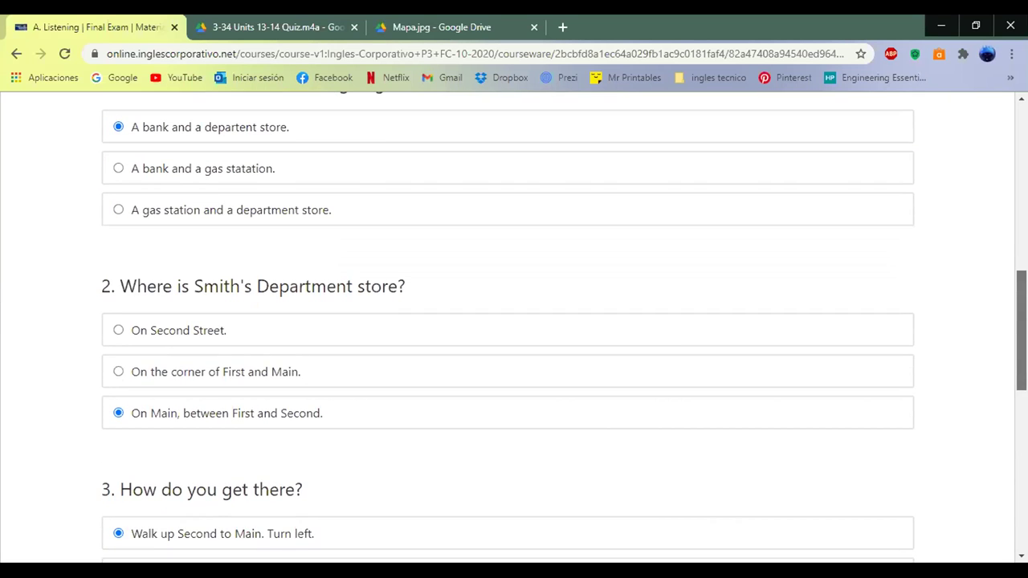
{"action": "scroll", "coordinate": [1021, 321], "scroll_direction": "down", "scroll_amount": 1}
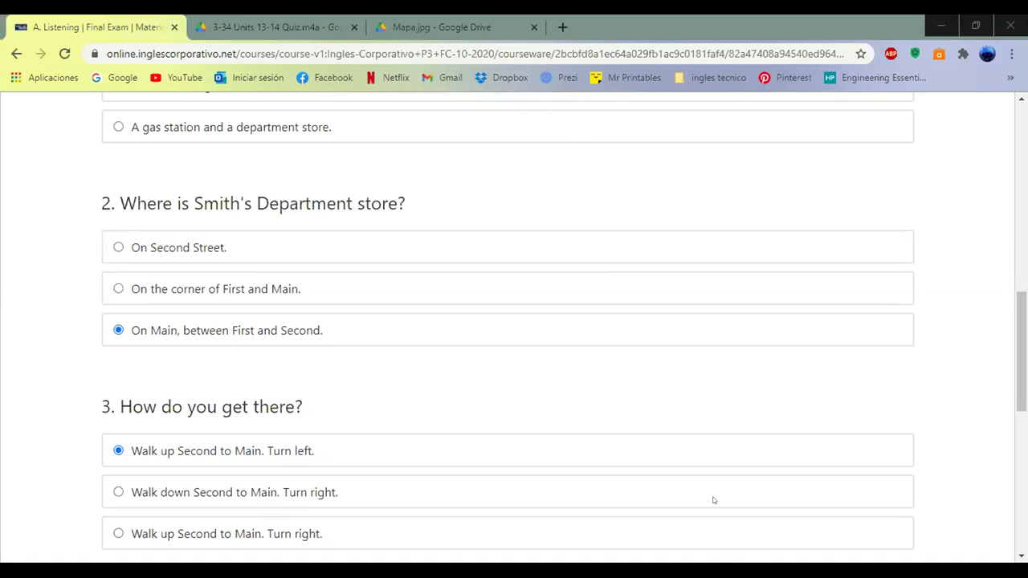
{"action": "left_click", "coordinate": [13, 320]}
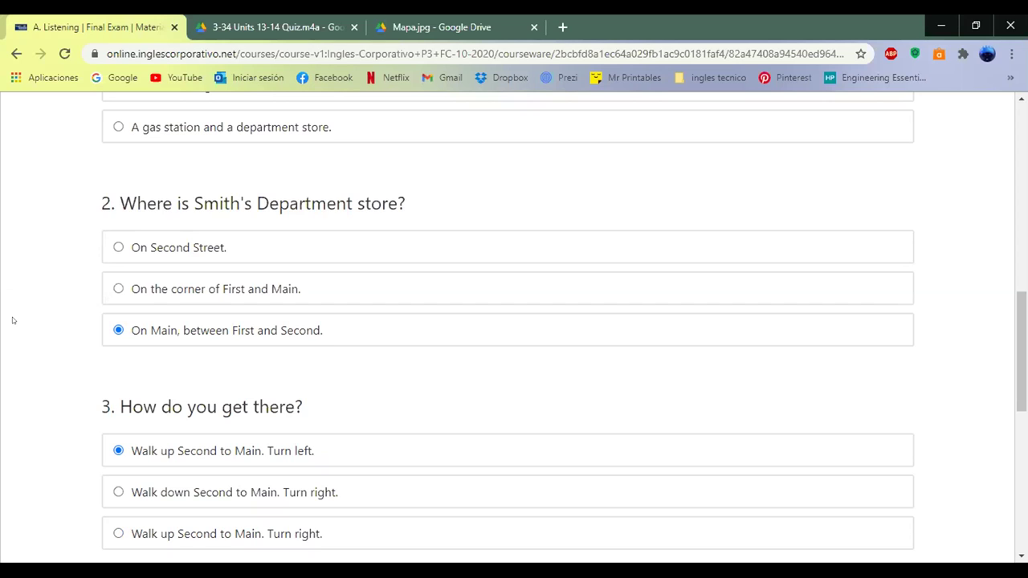
{"action": "left_click", "coordinate": [150, 295]}
Answer question 3 with "Walk up Second to Main. Turn right." and question 4 with "A sweater.".
{"action": "scroll", "coordinate": [53, 405], "scroll_direction": "down", "scroll_amount": 2}
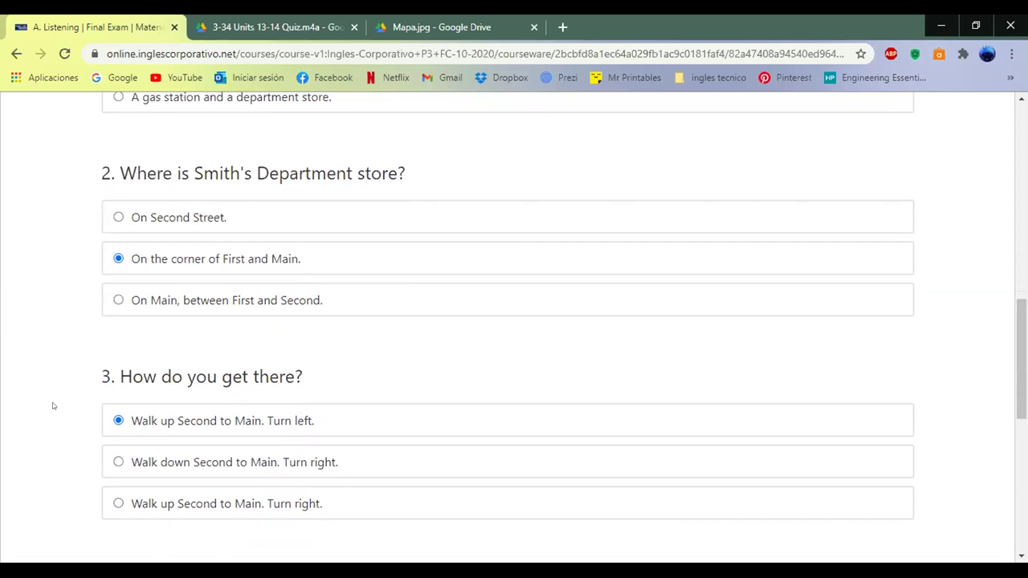
{"action": "scroll", "coordinate": [53, 405], "scroll_direction": "down", "scroll_amount": 2}
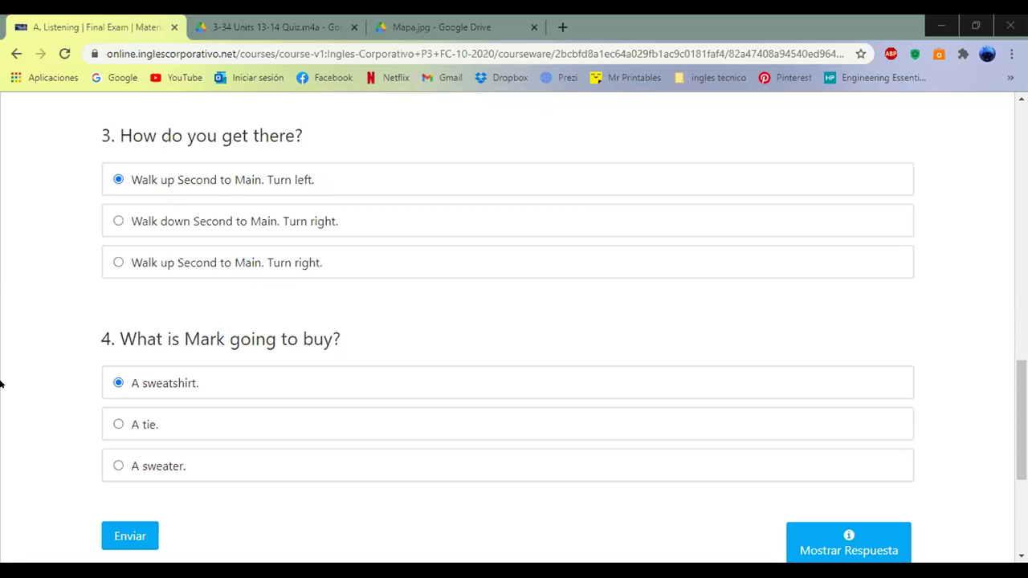
{"action": "left_click", "coordinate": [176, 259]}
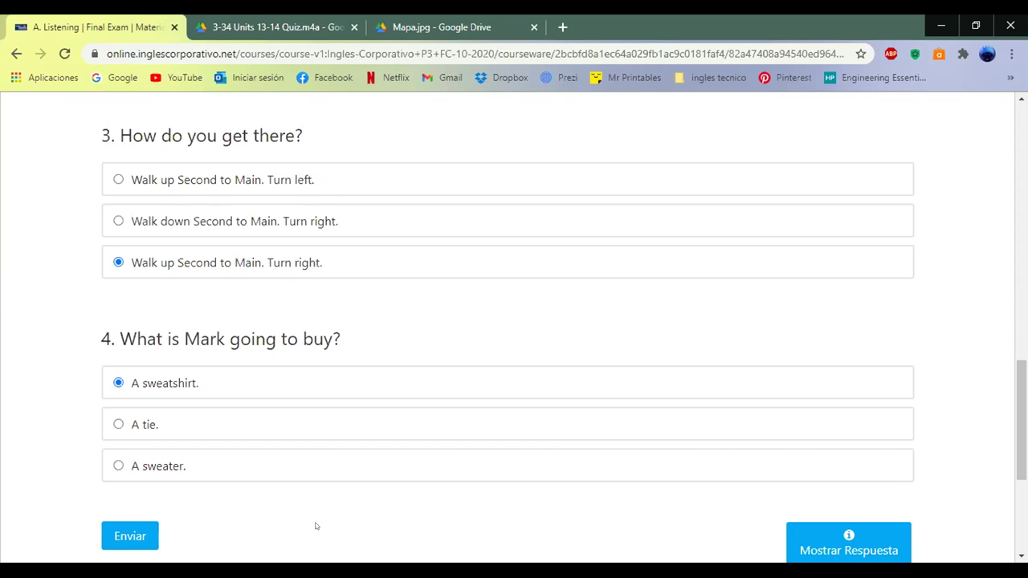
{"action": "left_click", "coordinate": [222, 465]}
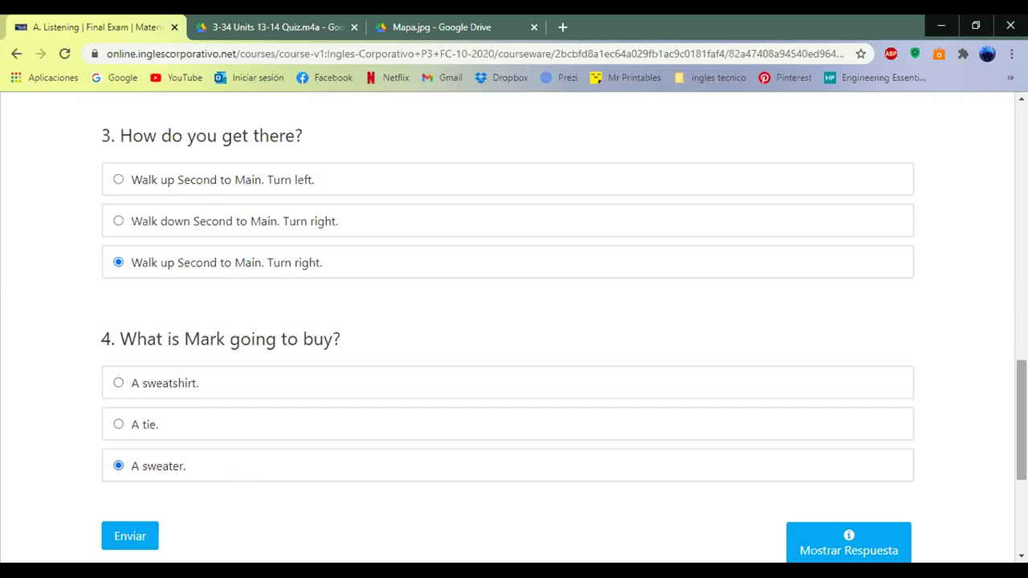
Submit the Listening answers and look over the graded questions from the last back to the first.
{"action": "scroll", "coordinate": [514, 328], "scroll_direction": "up", "scroll_amount": 5}
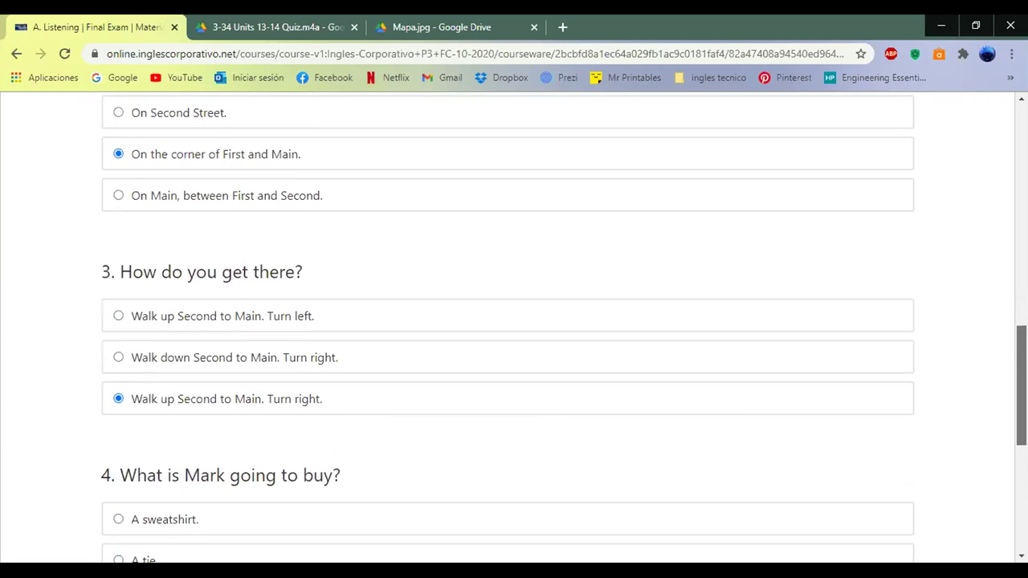
{"action": "scroll", "coordinate": [514, 328], "scroll_direction": "down", "scroll_amount": 5}
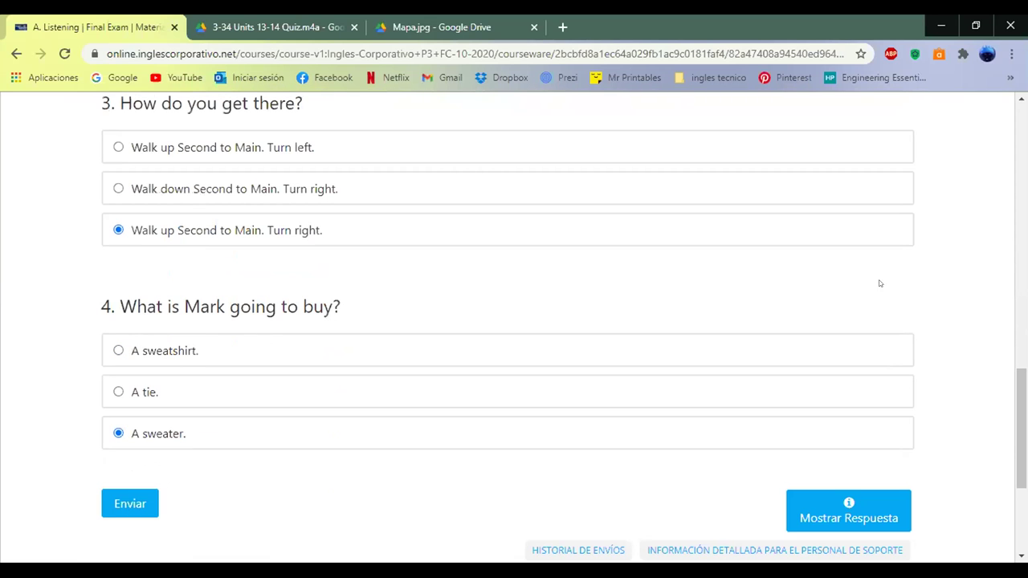
{"action": "left_click", "coordinate": [115, 503]}
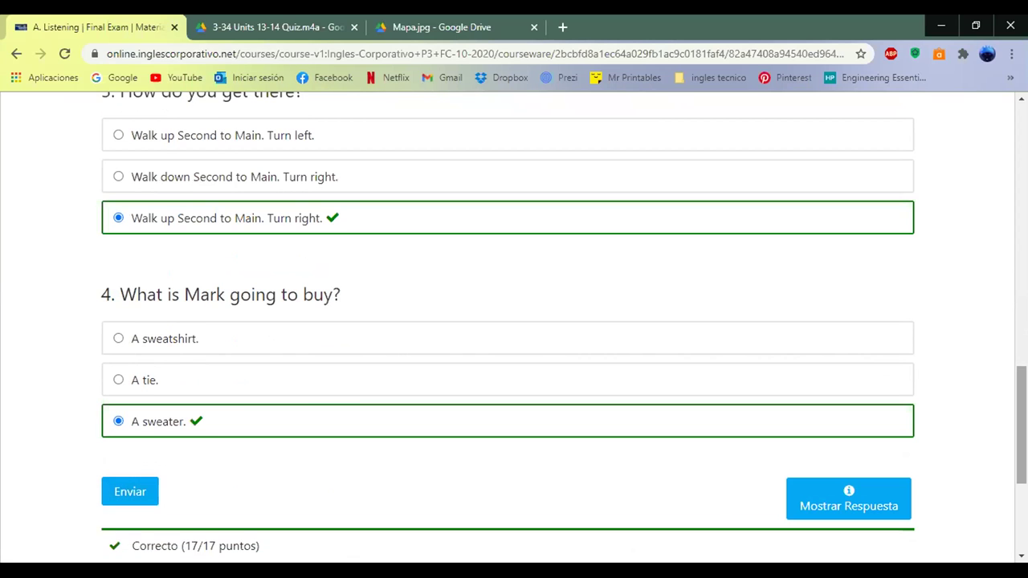
{"action": "scroll", "coordinate": [514, 321], "scroll_direction": "down", "scroll_amount": 2}
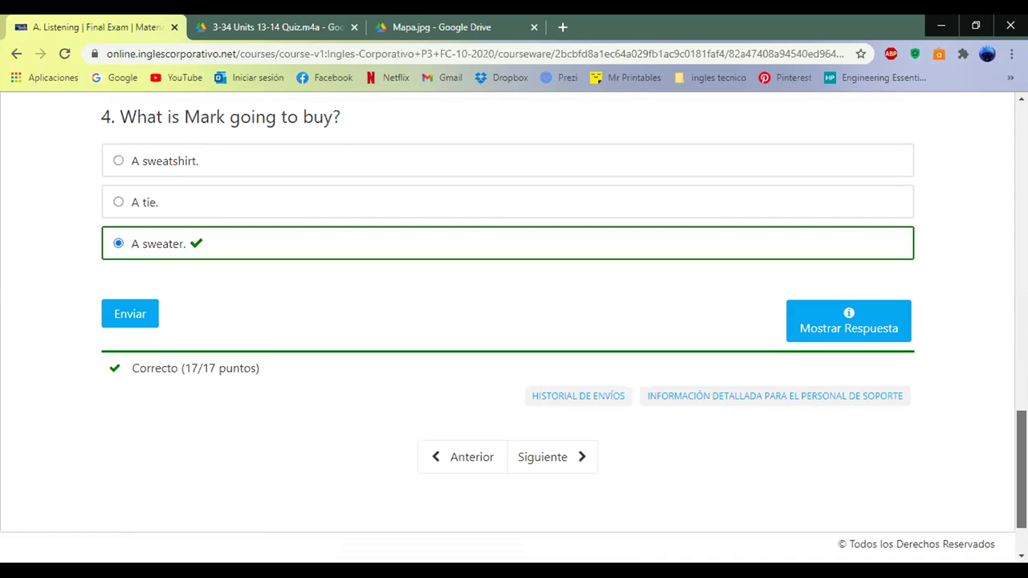
{"action": "scroll", "coordinate": [514, 321], "scroll_direction": "up", "scroll_amount": 10}
{"action": "scroll", "coordinate": [514, 321], "scroll_direction": "down", "scroll_amount": 3}
{"action": "scroll", "coordinate": [514, 321], "scroll_direction": "up", "scroll_amount": 5}
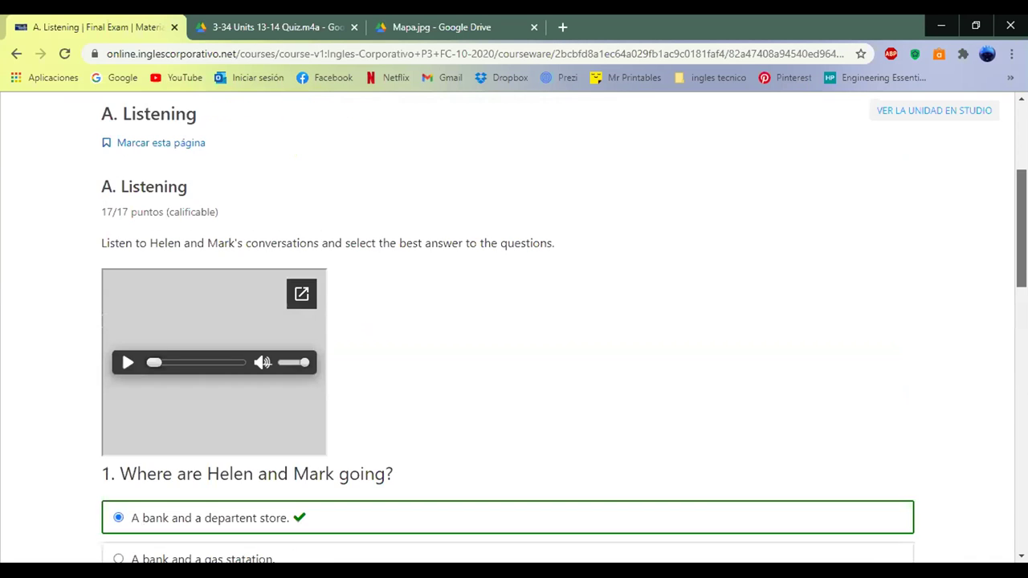
{"action": "scroll", "coordinate": [514, 321], "scroll_direction": "up", "scroll_amount": 2}
{"action": "scroll", "coordinate": [980, 201], "scroll_direction": "up", "scroll_amount": 1}
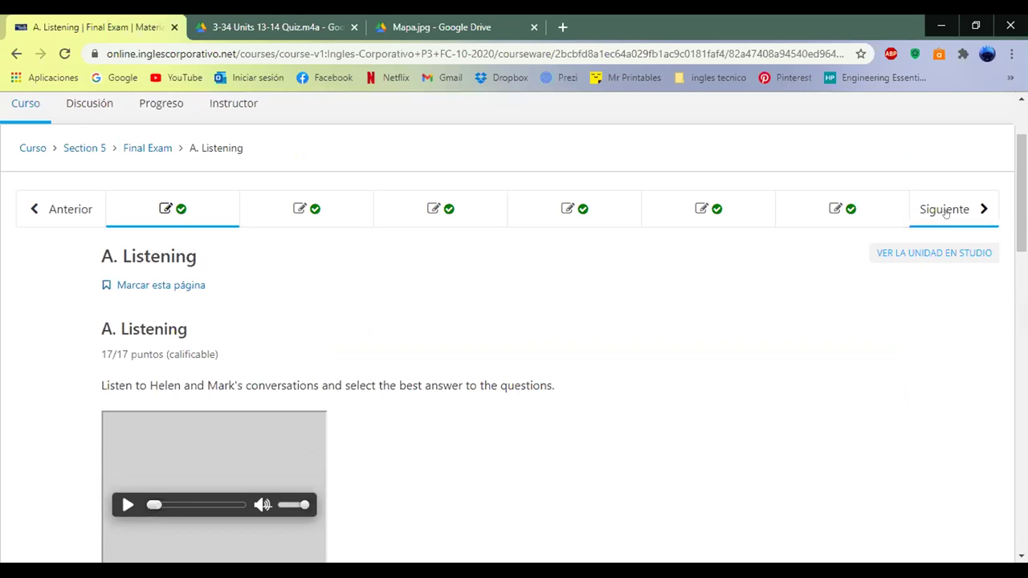
Go on to section B, Complete the sentences, and read its instructions, map and first sentences.
{"action": "left_click", "coordinate": [946, 211]}
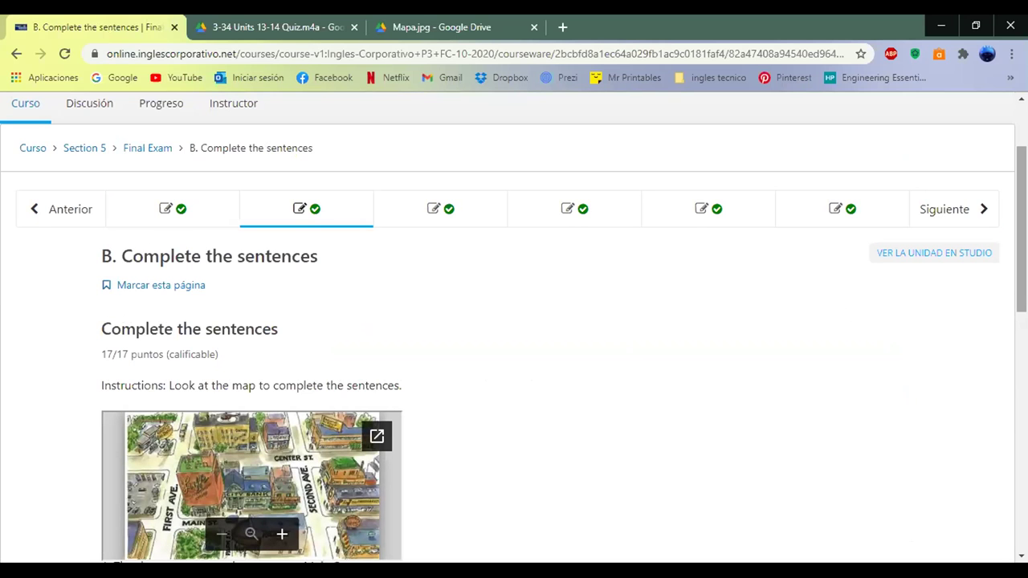
{"action": "scroll", "coordinate": [514, 328], "scroll_direction": "down", "scroll_amount": 2}
{"action": "scroll", "coordinate": [514, 328], "scroll_direction": "up", "scroll_amount": 3}
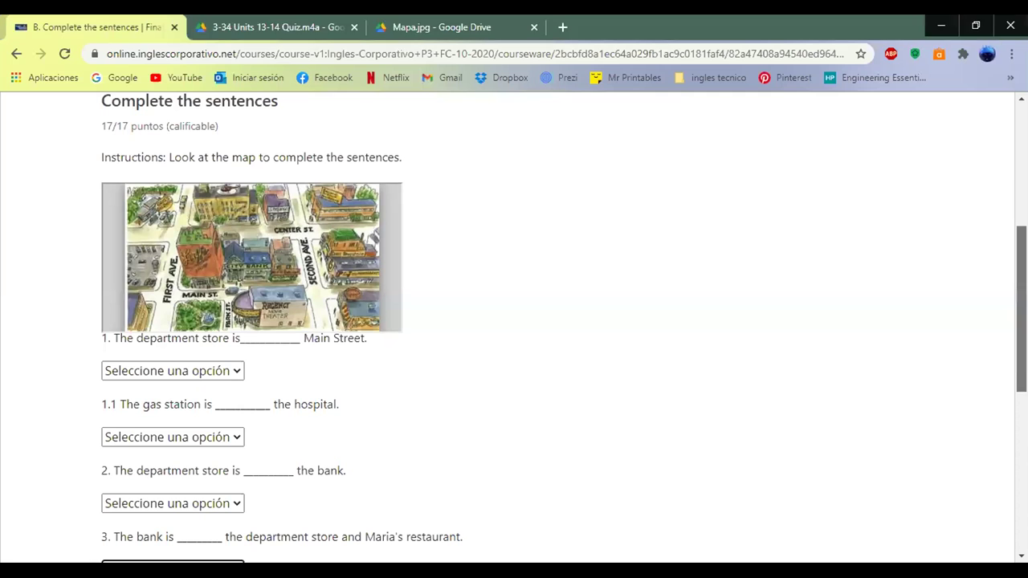
{"action": "scroll", "coordinate": [514, 321], "scroll_direction": "down", "scroll_amount": 1}
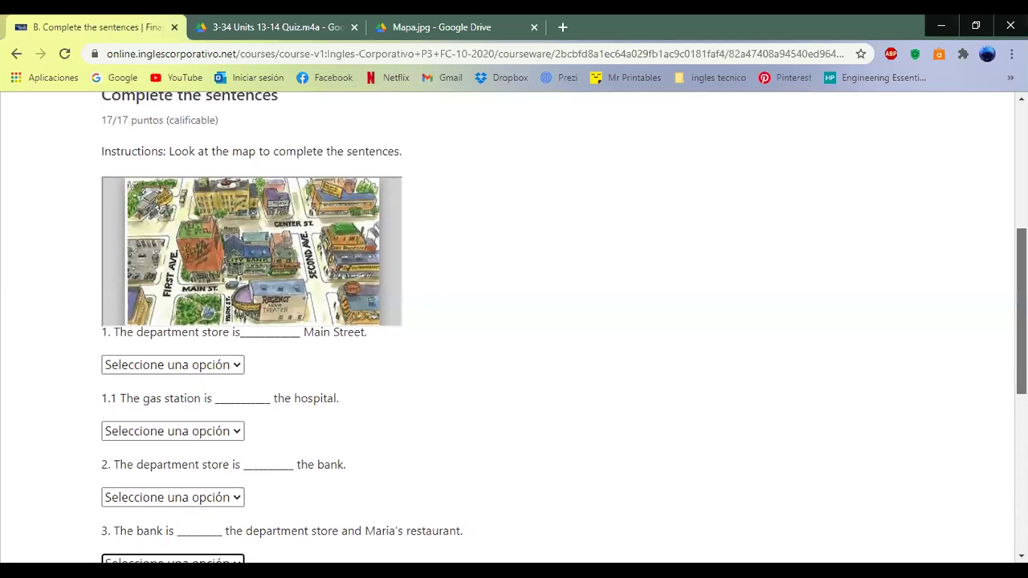
{"action": "scroll", "coordinate": [514, 321], "scroll_direction": "down", "scroll_amount": 2}
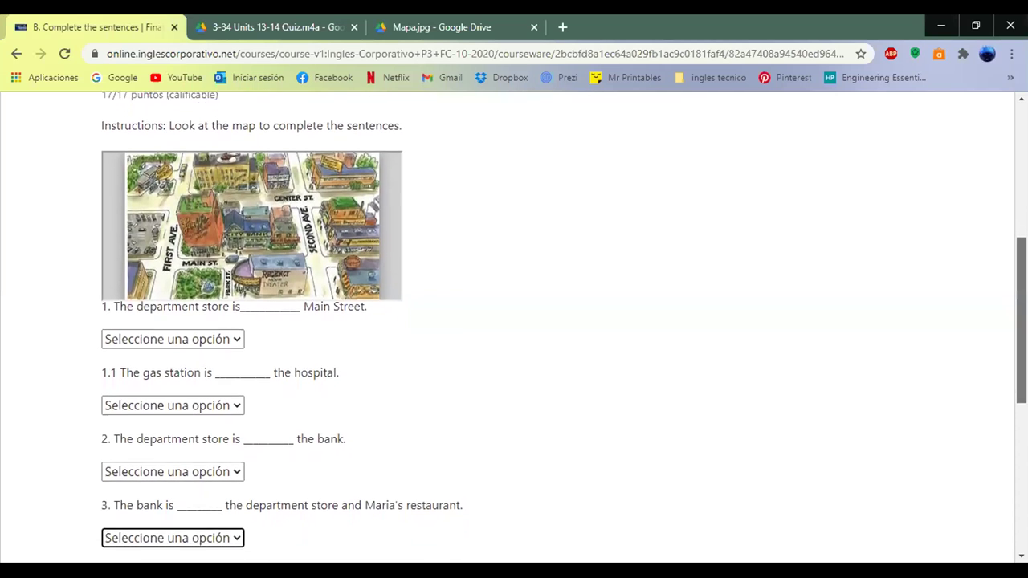
{"action": "scroll", "coordinate": [514, 321], "scroll_direction": "up", "scroll_amount": 1}
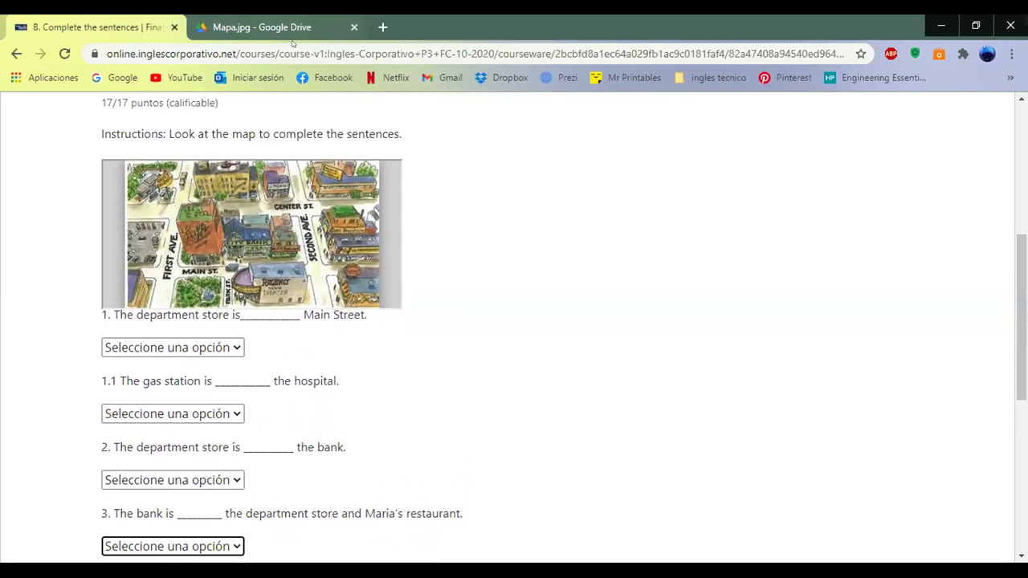
View Mapa.jpg enlarged in Google Drive and return to the exam's sentences.
{"action": "left_click", "coordinate": [294, 36]}
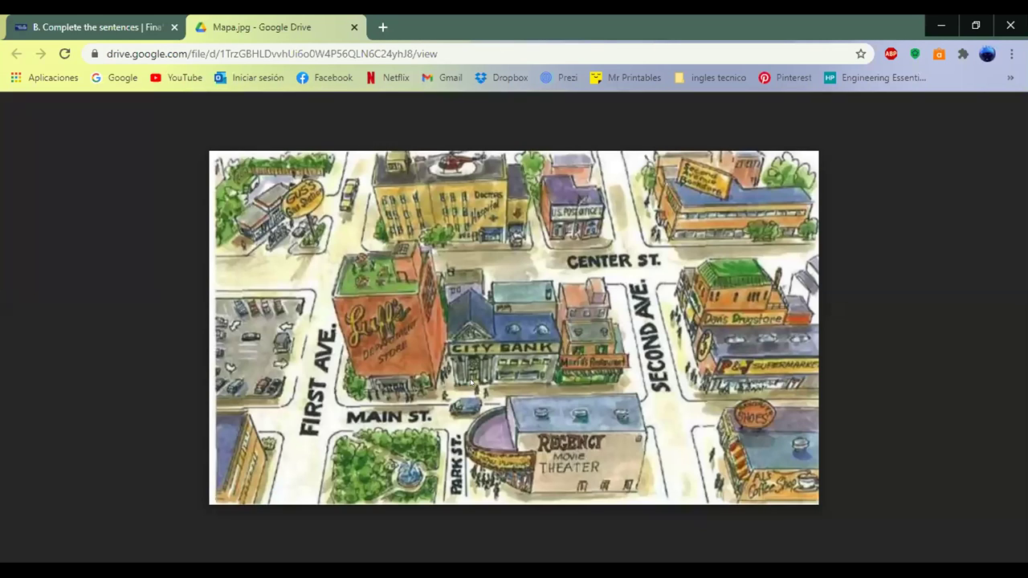
{"action": "left_click", "coordinate": [538, 538]}
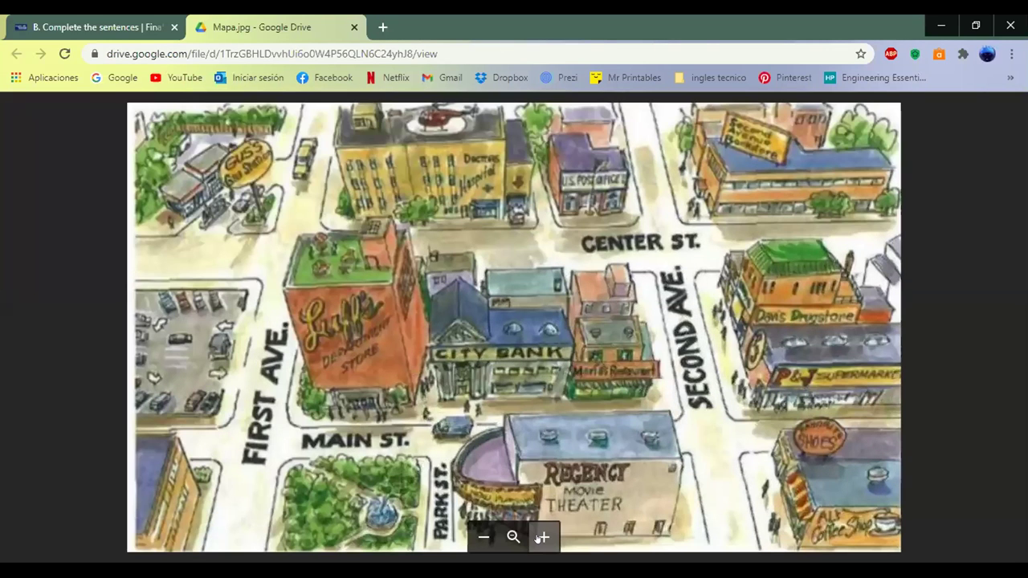
{"action": "left_click", "coordinate": [88, 19]}
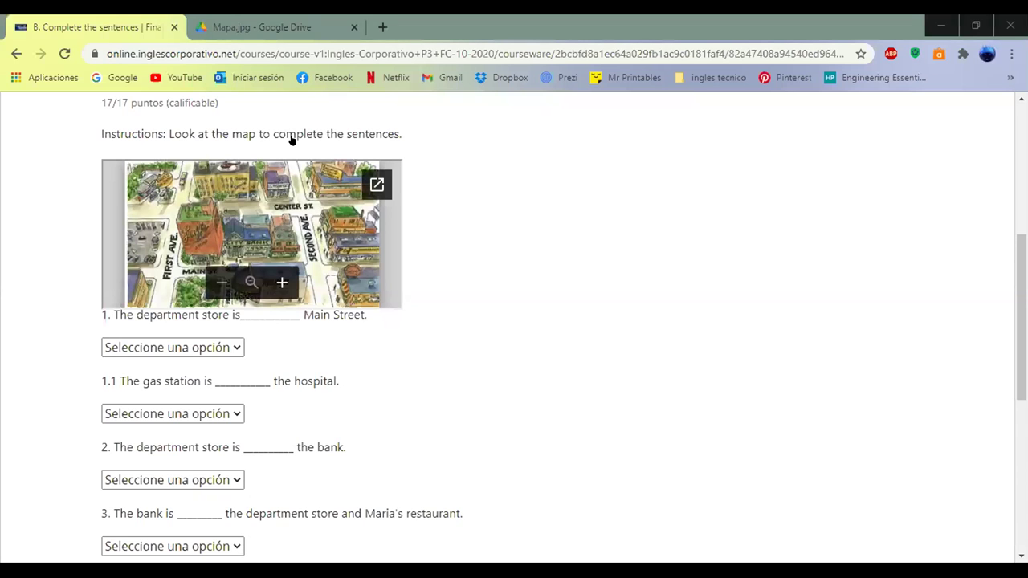
Check the department store's location on the Mapa.jpg map and complete sentence 1 with "on".
{"action": "key", "text": "ctrl+Tab"}
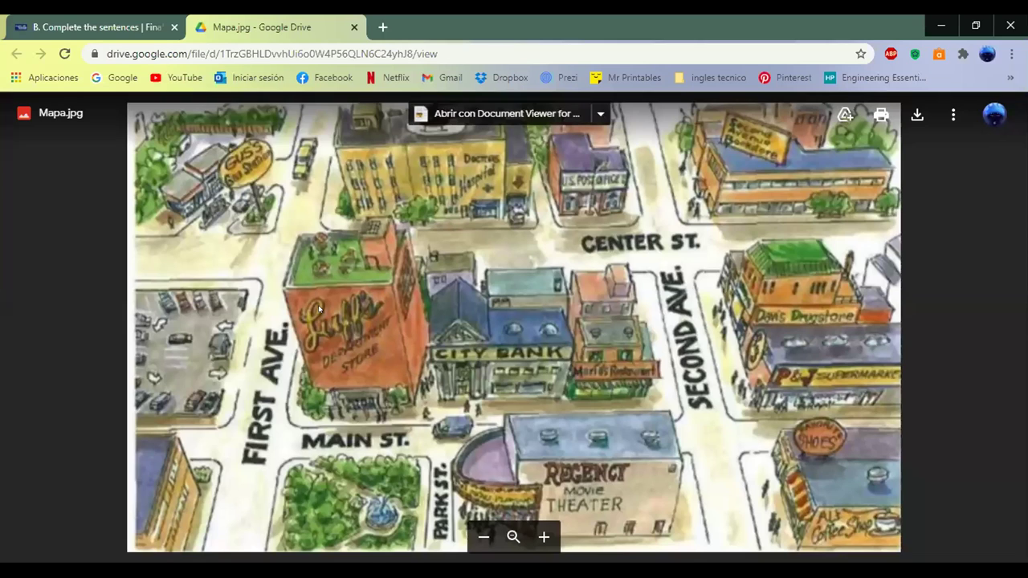
{"action": "left_click", "coordinate": [50, 17]}
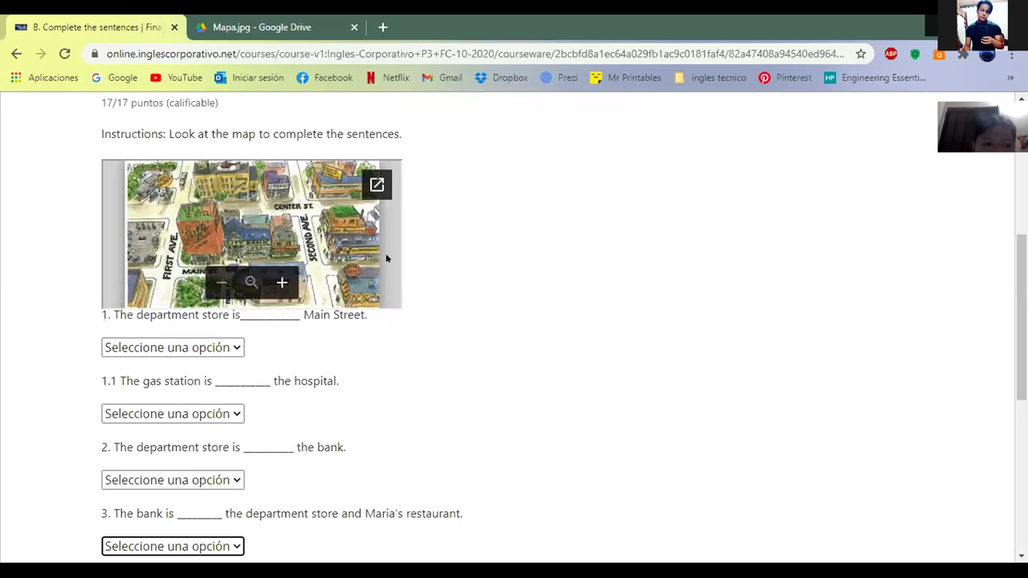
{"action": "left_click", "coordinate": [234, 346]}
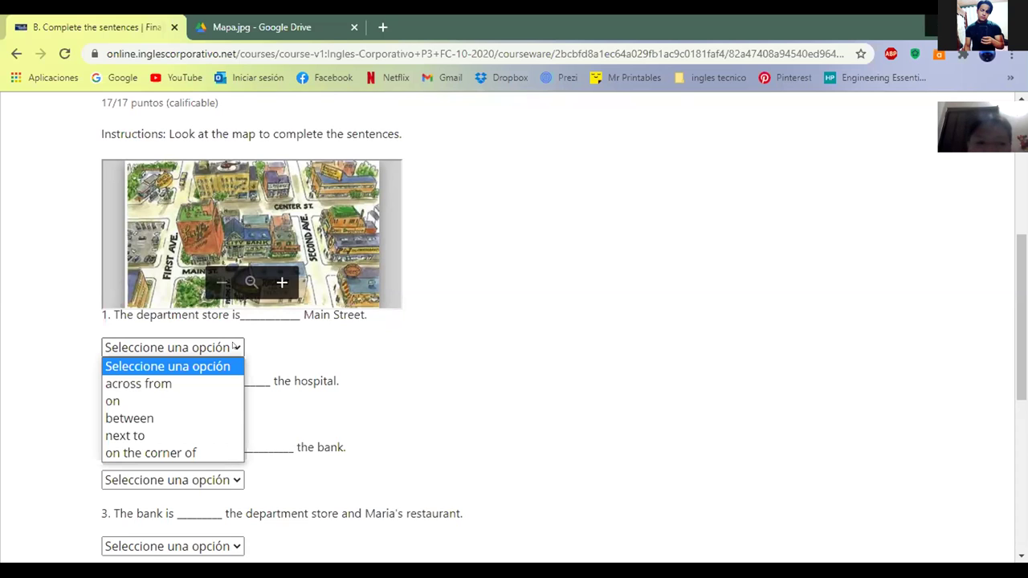
{"action": "left_click", "coordinate": [194, 401]}
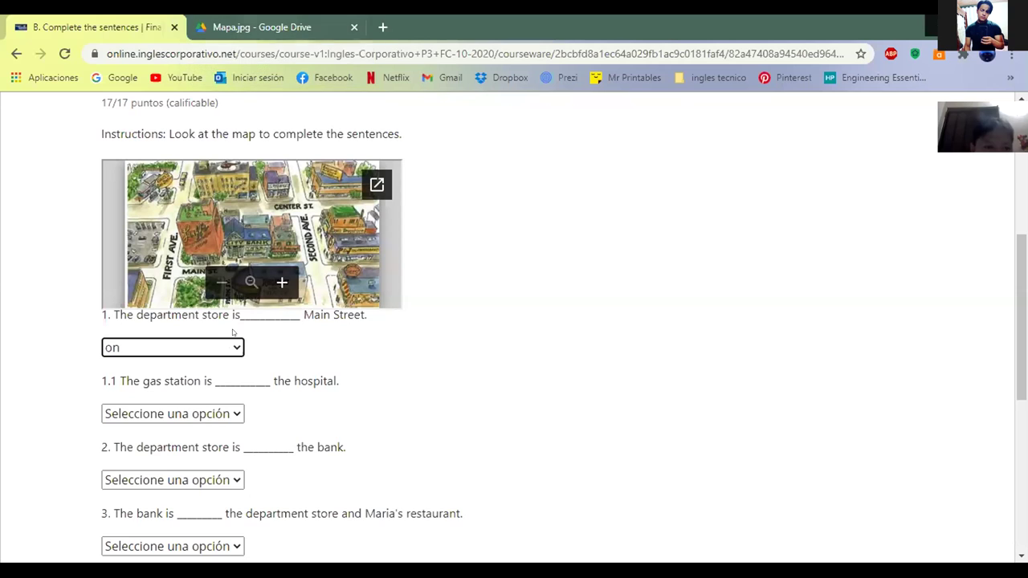
Check the gas station and hospital on the Mapa.jpg map and complete sentence 1.1 with "across from".
{"action": "left_click", "coordinate": [236, 414]}
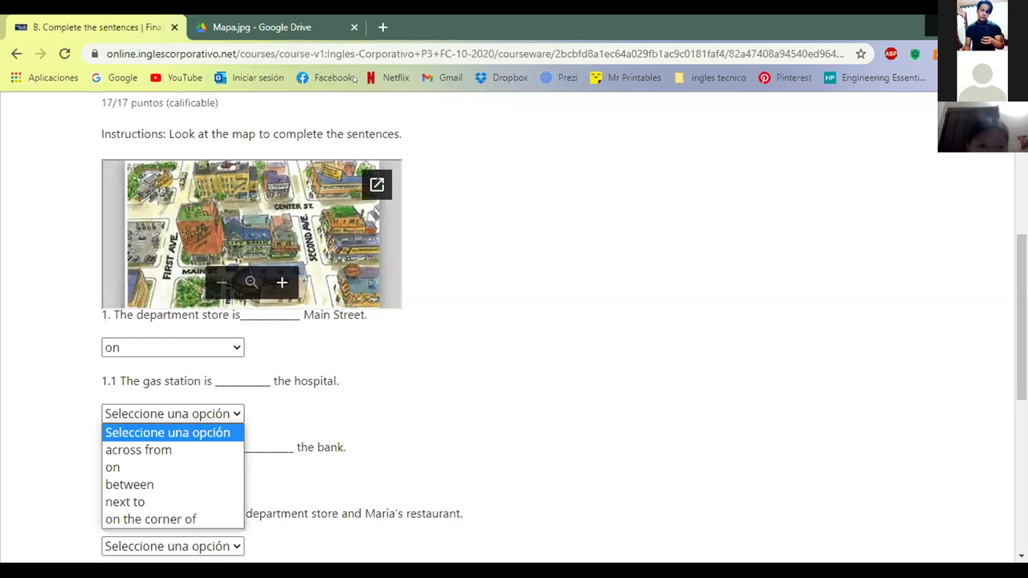
{"action": "key", "text": "Escape"}
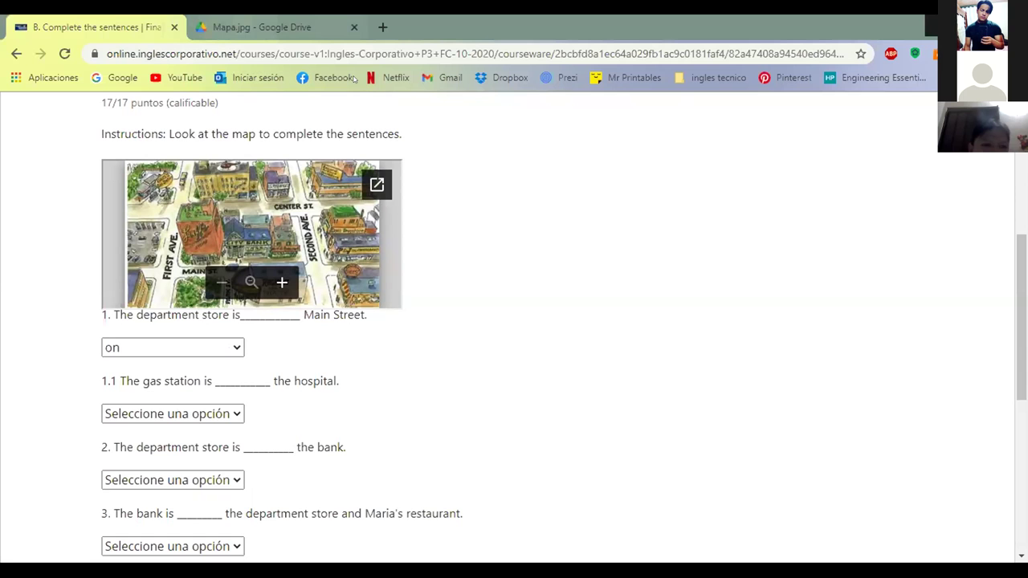
{"action": "key", "text": "ctrl+Tab"}
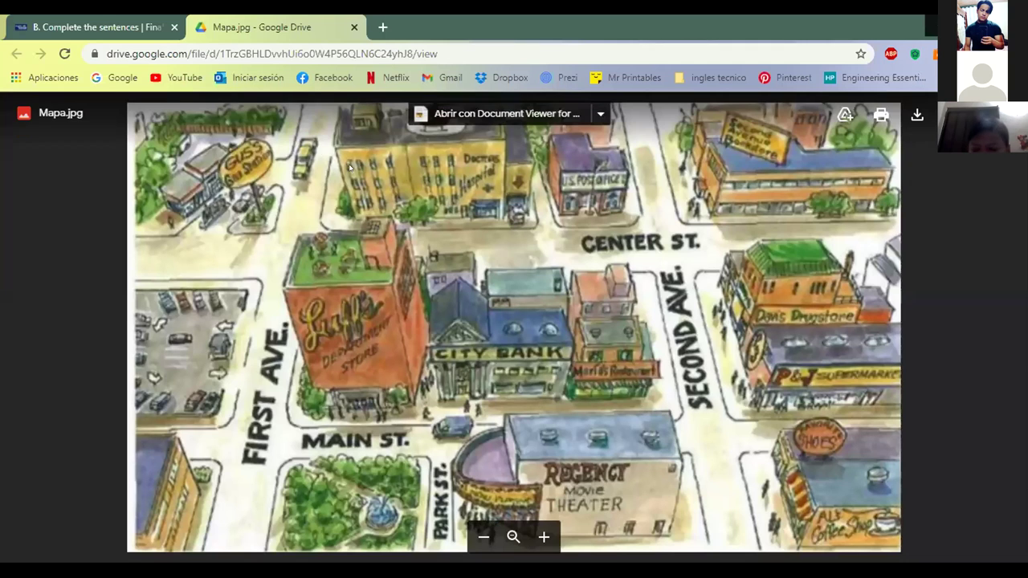
{"action": "left_click", "coordinate": [121, 17]}
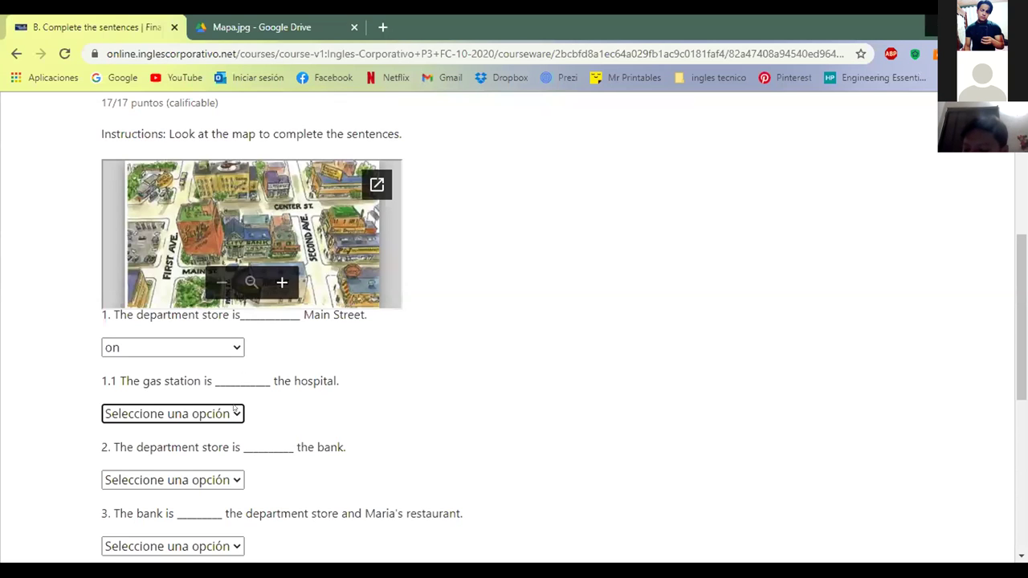
{"action": "left_click", "coordinate": [234, 411]}
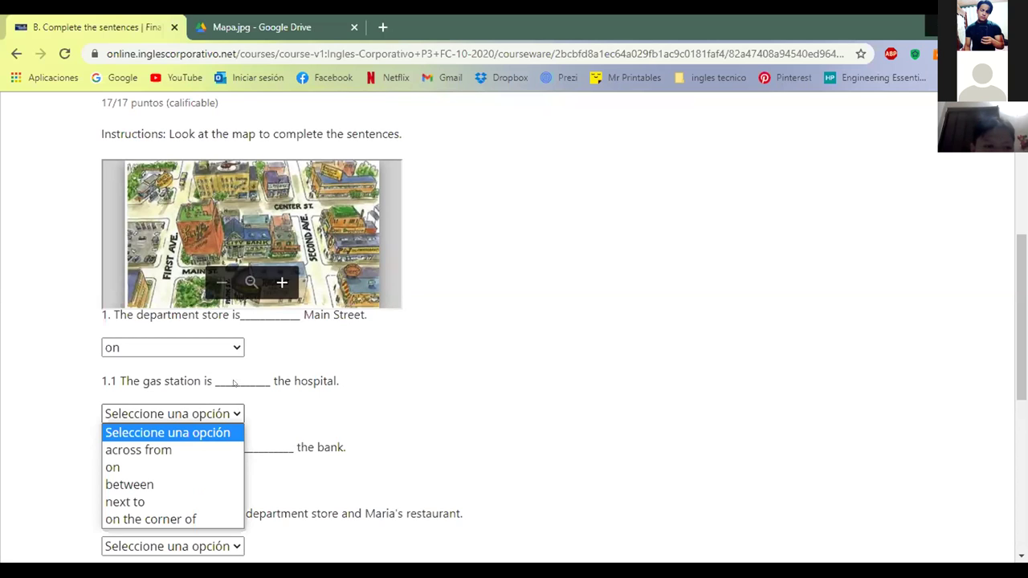
{"action": "left_click", "coordinate": [257, 41]}
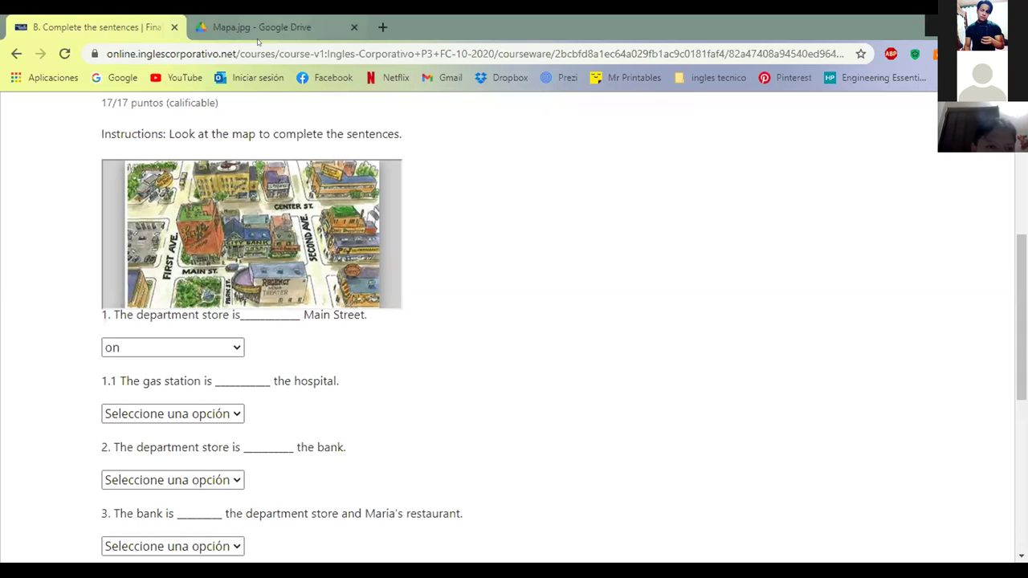
{"action": "left_click", "coordinate": [258, 37]}
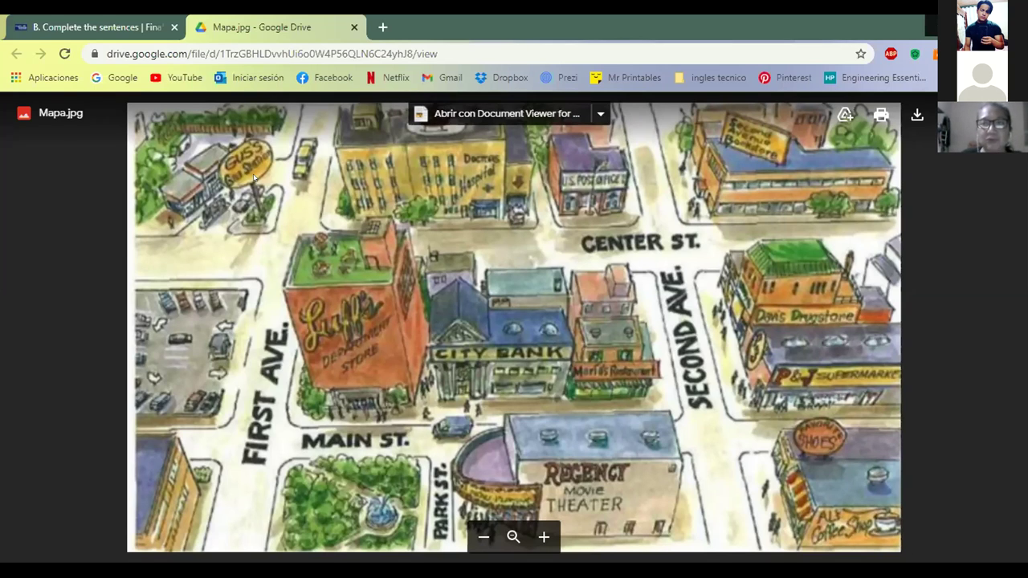
{"action": "left_click", "coordinate": [96, 27]}
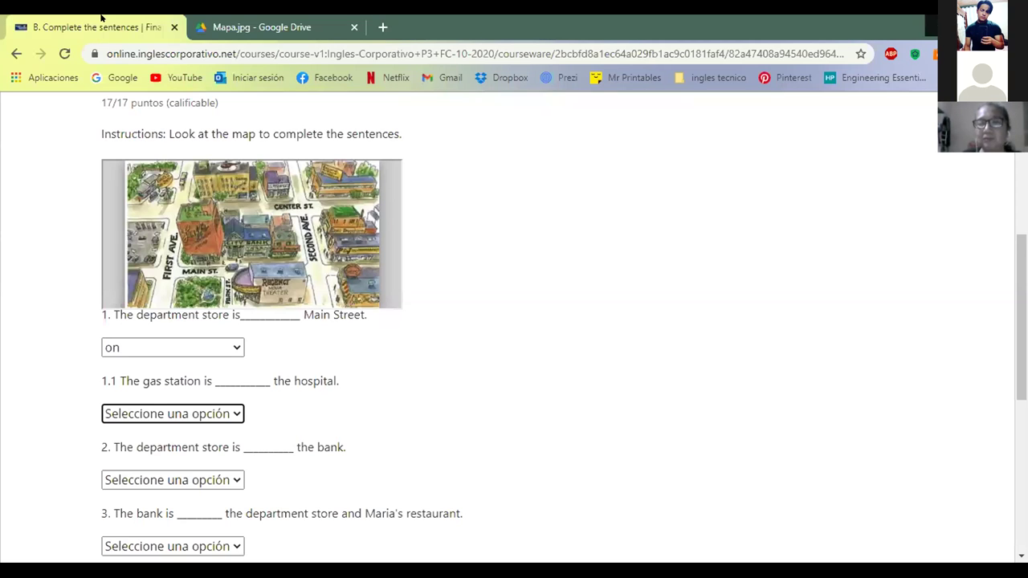
{"action": "left_click", "coordinate": [233, 411]}
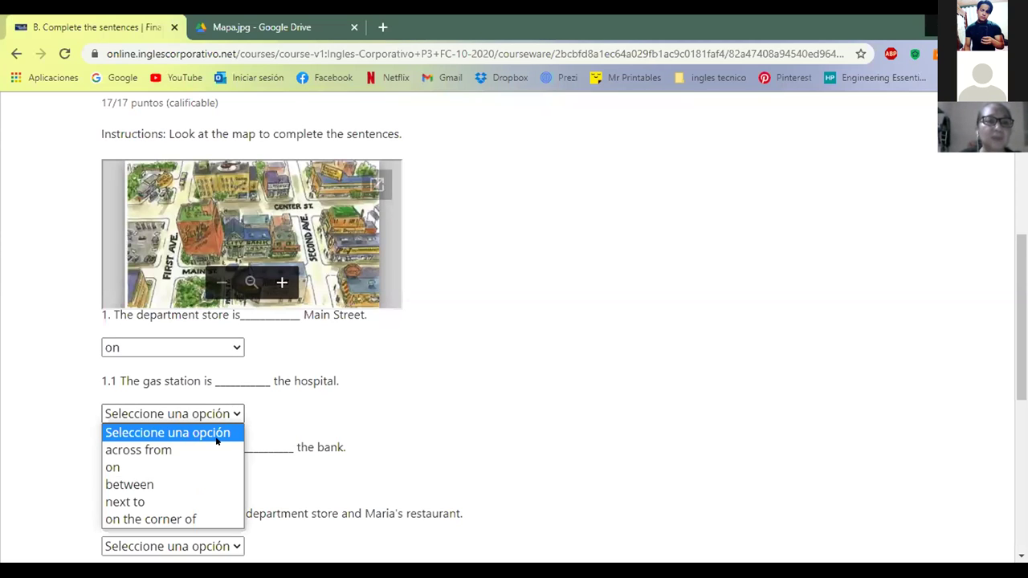
{"action": "left_click", "coordinate": [138, 450]}
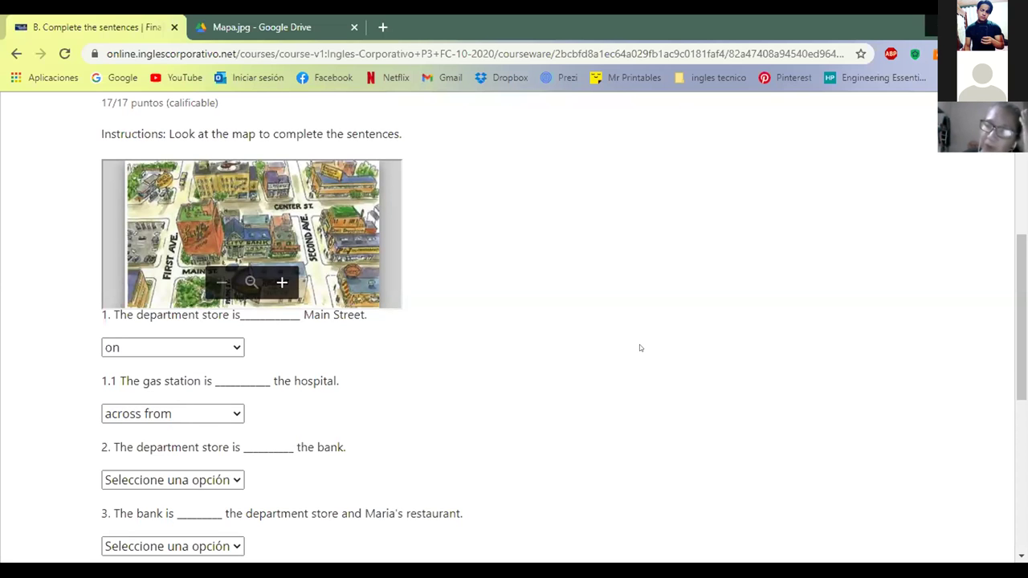
Enlarge the exam page by two zoom levels and read sentences 2 to 4.
{"action": "scroll", "coordinate": [640, 348], "scroll_direction": "down", "scroll_amount": 1}
{"action": "scroll", "coordinate": [640, 348], "scroll_direction": "down", "scroll_amount": 1}
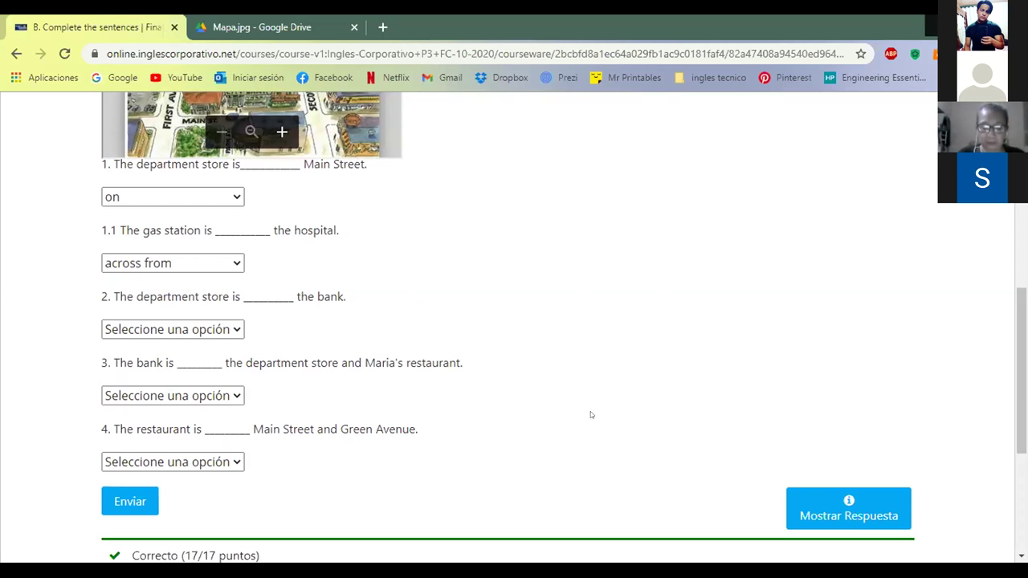
{"action": "left_click_drag", "start_coordinate": [590, 411], "coordinate": [313, 363]}
{"action": "left_click", "coordinate": [420, 324]}
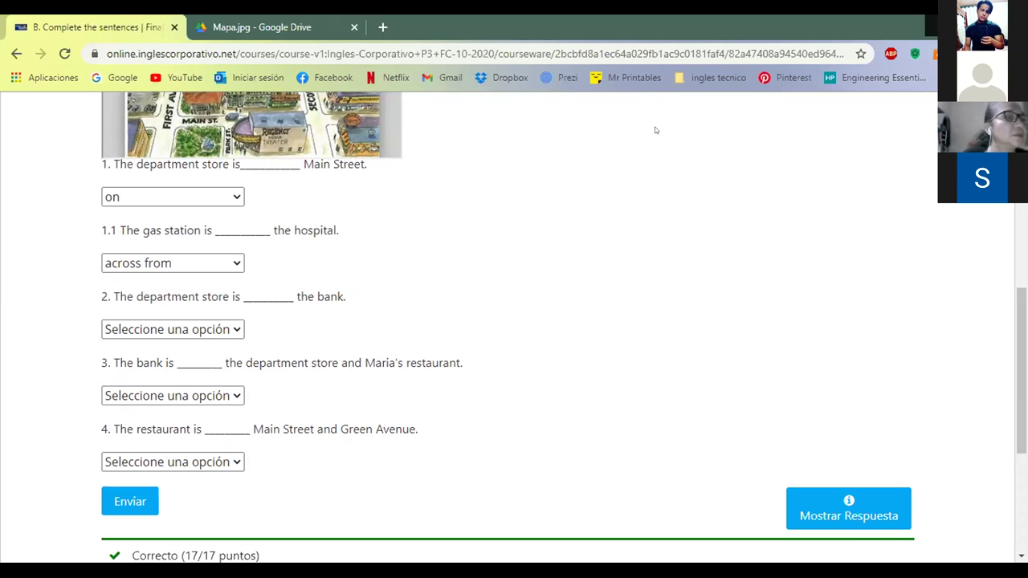
{"action": "key", "text": "ctrl+plus"}
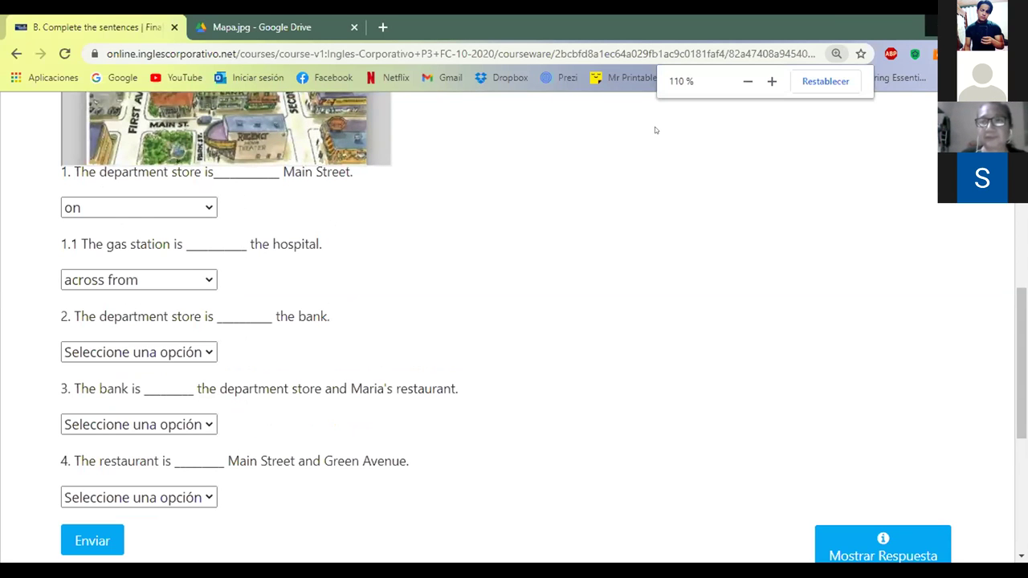
{"action": "key", "text": "ctrl+plus"}
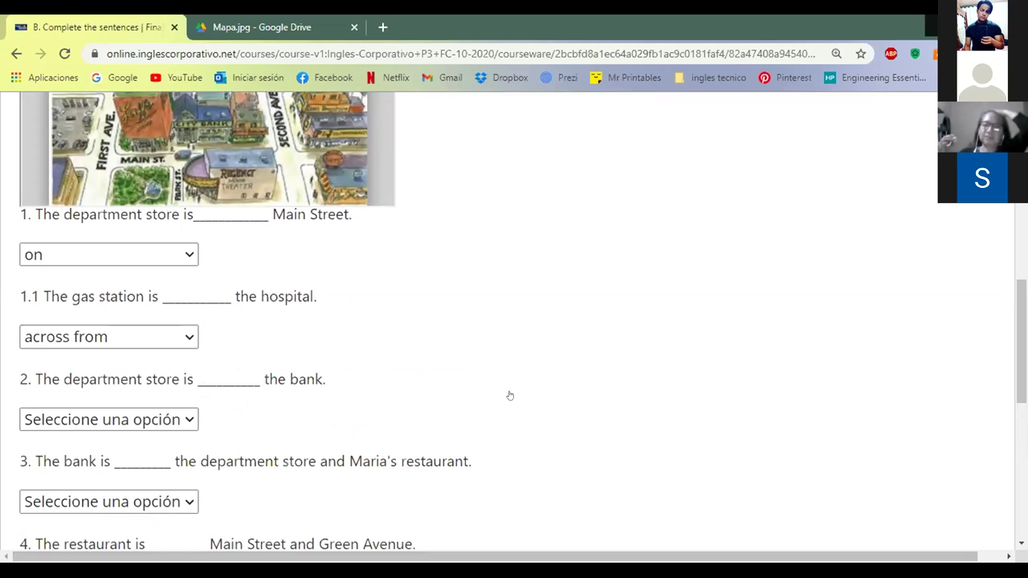
{"action": "scroll", "coordinate": [823, 444], "scroll_direction": "down", "scroll_amount": 2}
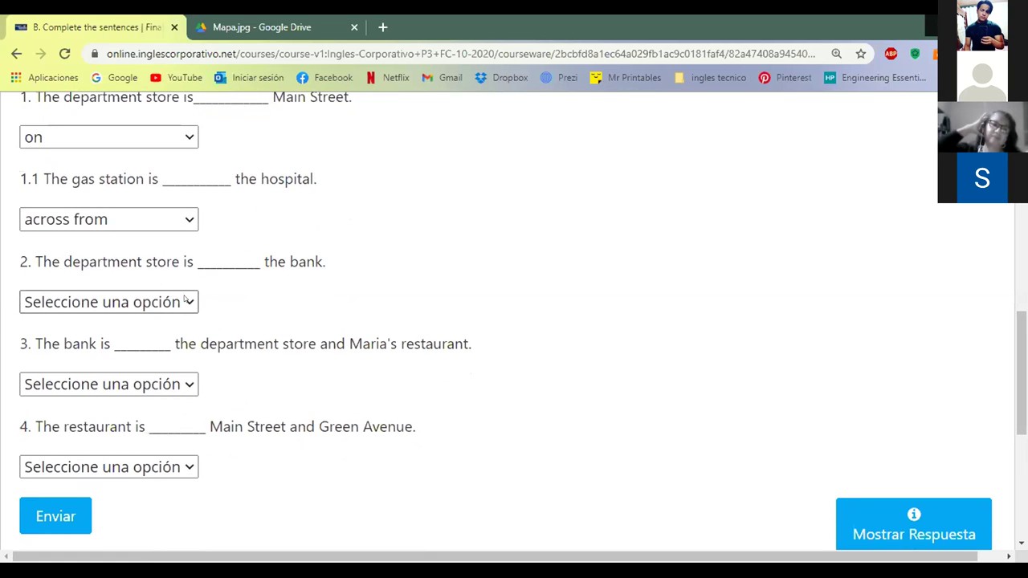
Compare the answer options of sentence 2 with the department store and bank on the Mapa.jpg map.
{"action": "left_click", "coordinate": [185, 301]}
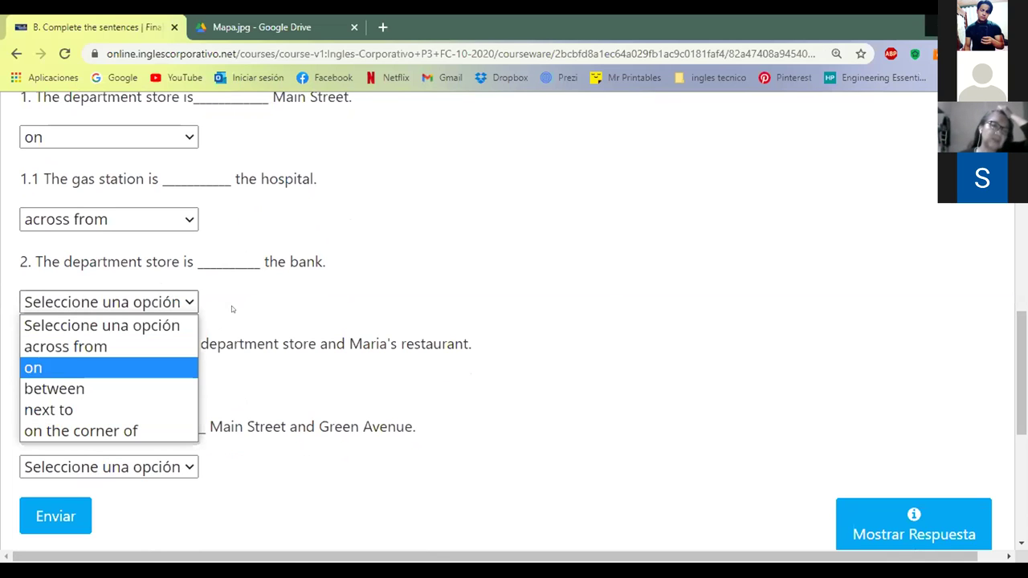
{"action": "left_click", "coordinate": [284, 46]}
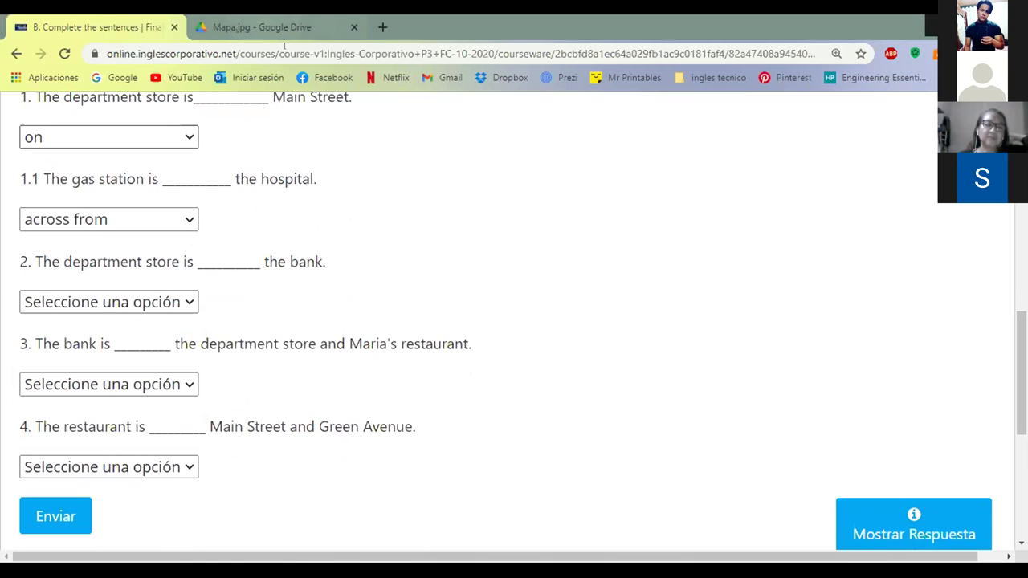
{"action": "left_click", "coordinate": [283, 30]}
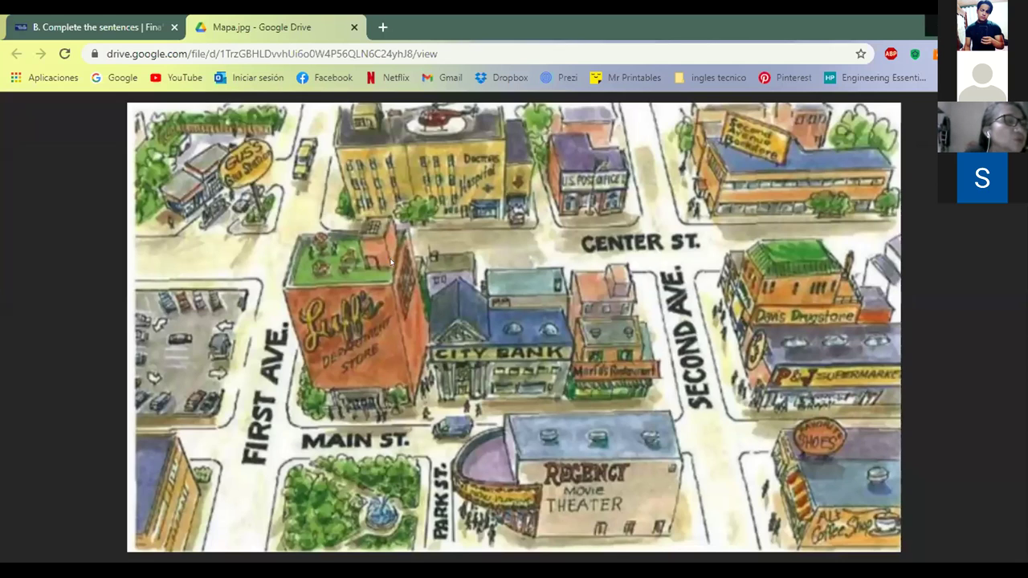
{"action": "left_click", "coordinate": [89, 17]}
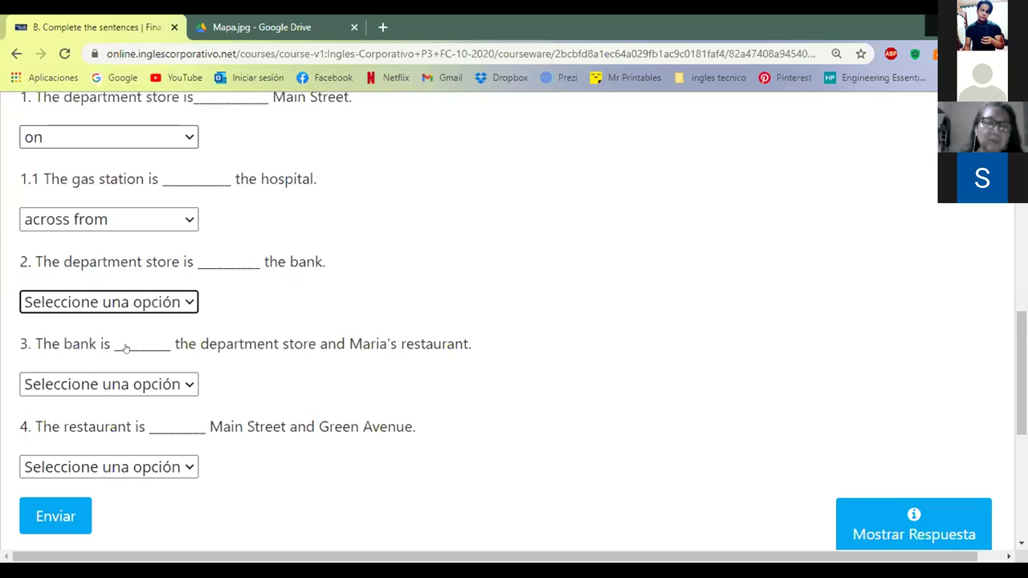
{"action": "left_click", "coordinate": [187, 301]}
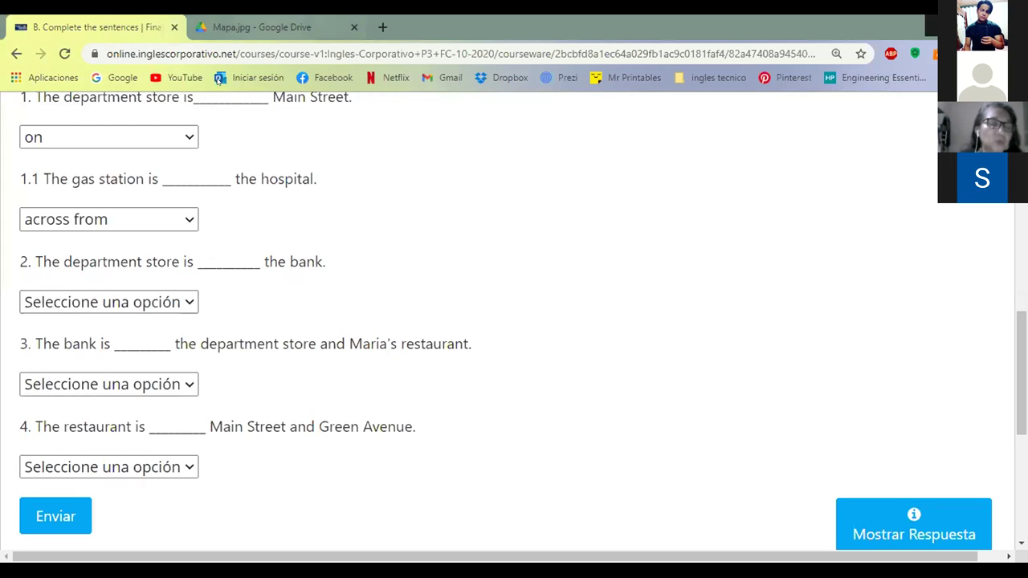
{"action": "left_click", "coordinate": [262, 26]}
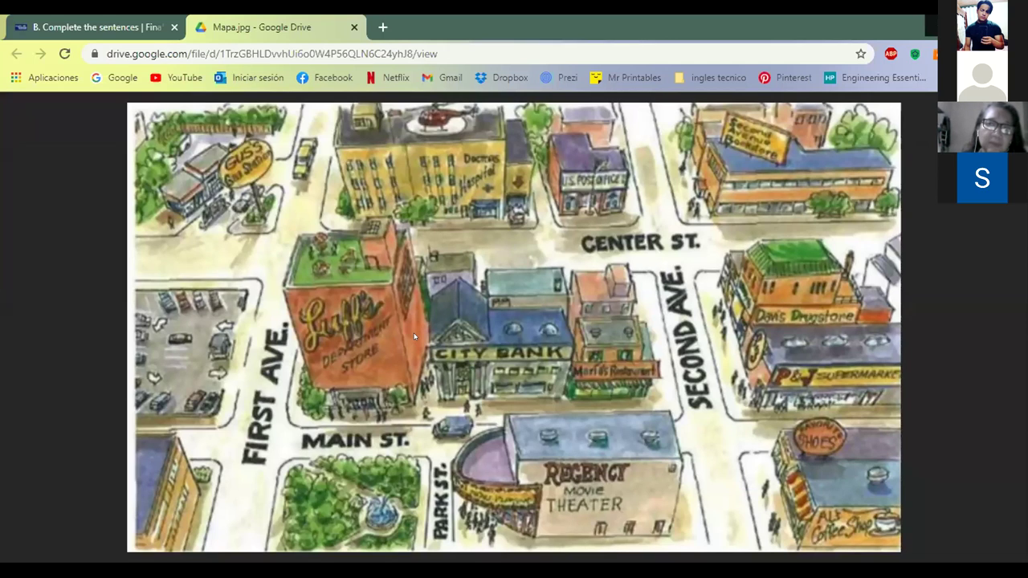
{"action": "left_click", "coordinate": [66, 22]}
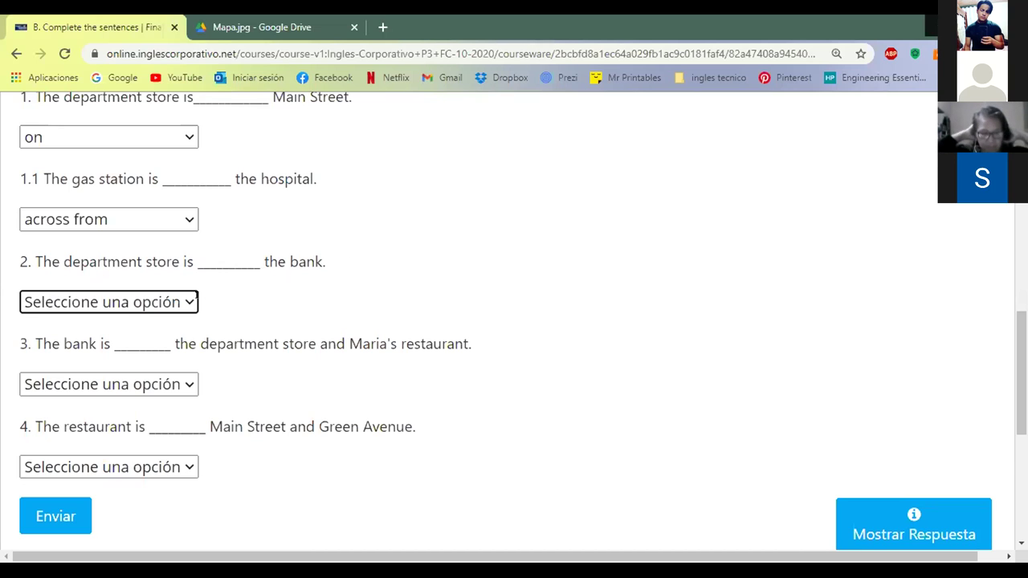
Recheck the department store's position beside the bank on the map and complete sentence 2 with "next to".
{"action": "left_click", "coordinate": [188, 300]}
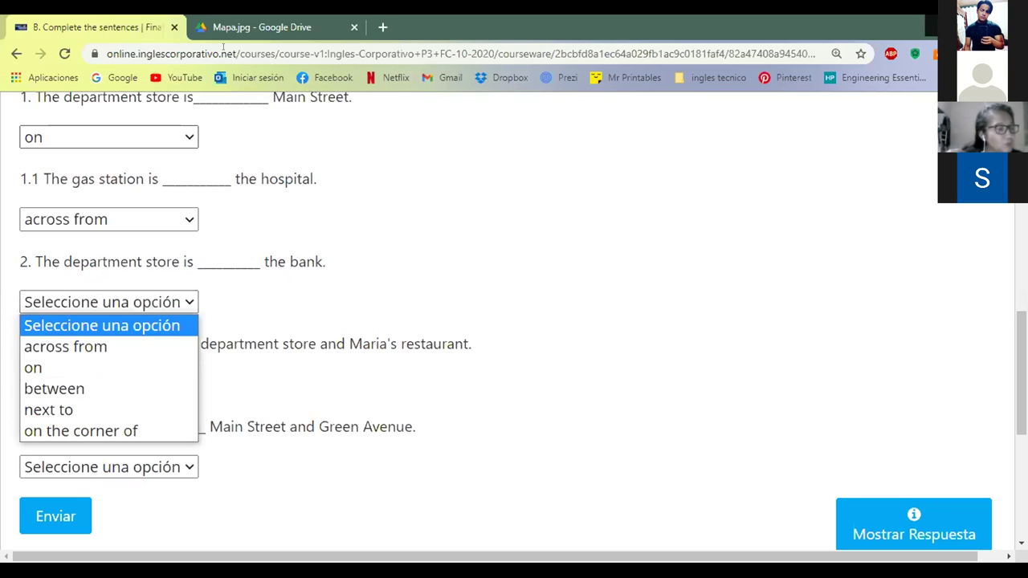
{"action": "left_click", "coordinate": [224, 45]}
{"action": "left_click", "coordinate": [245, 28]}
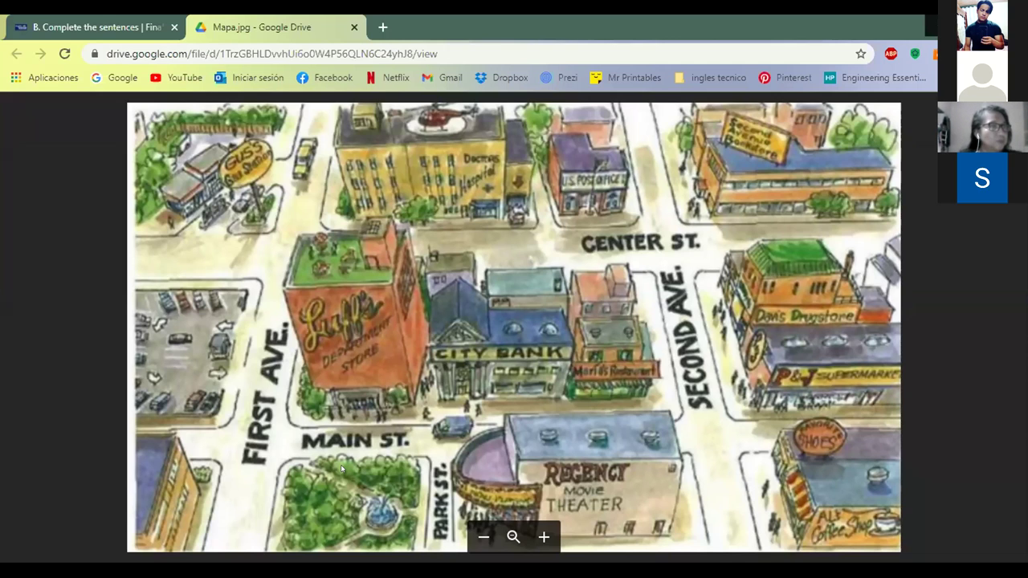
{"action": "left_click", "coordinate": [80, 27]}
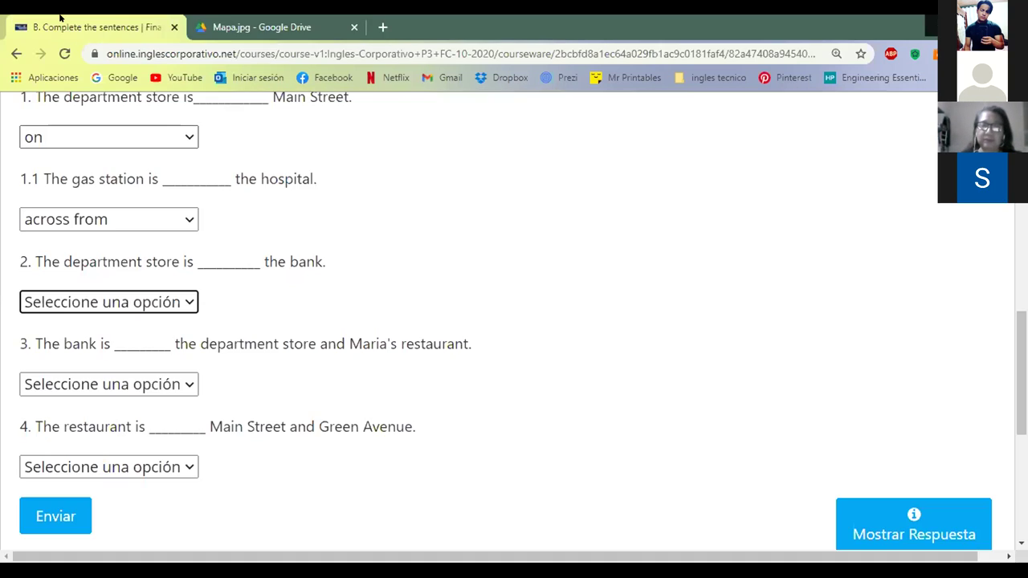
{"action": "left_click", "coordinate": [187, 300]}
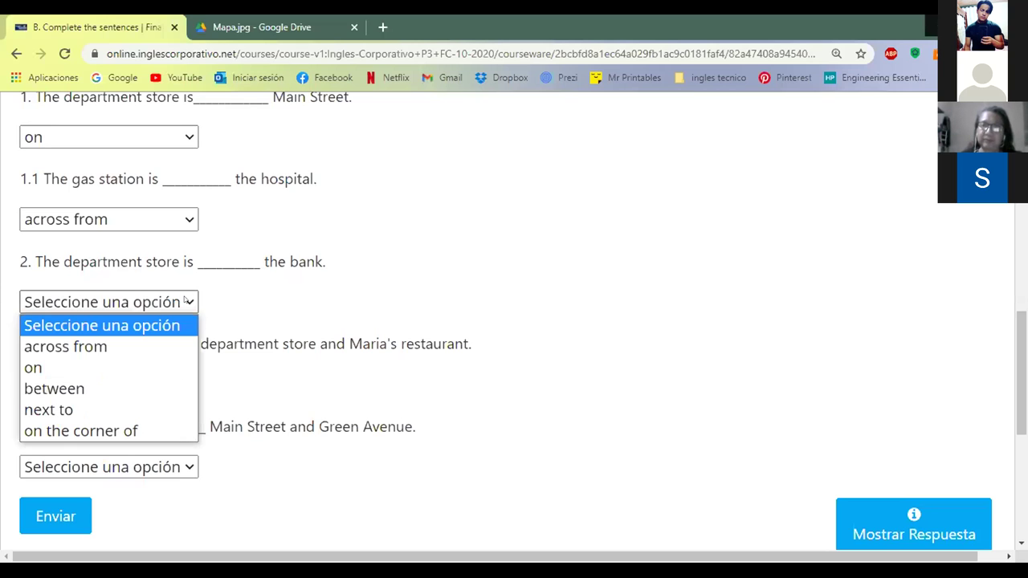
{"action": "left_click", "coordinate": [158, 408]}
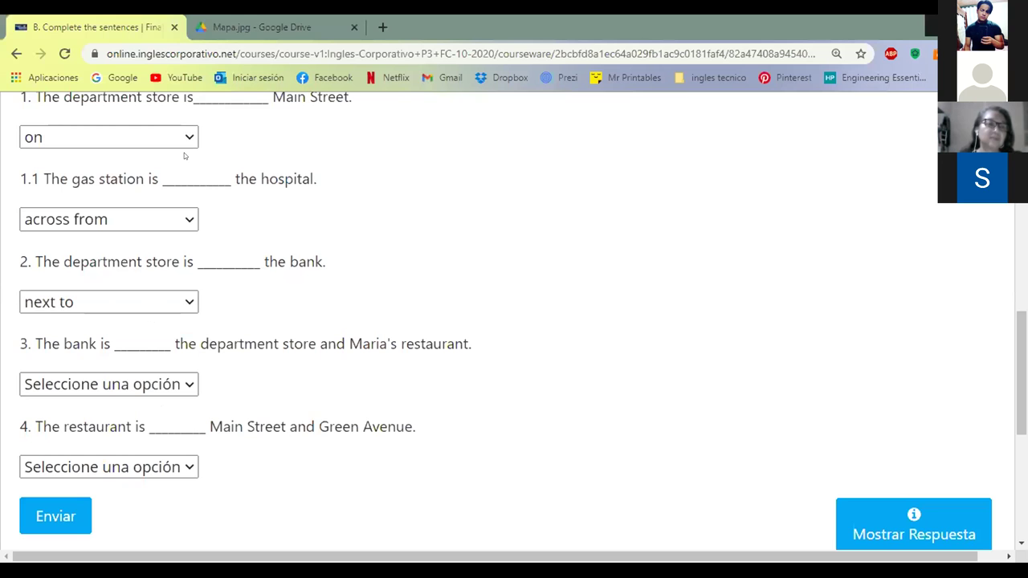
Check the bank's neighbouring buildings on the map and complete sentence 3 with "between".
{"action": "key", "text": "ctrl+Tab"}
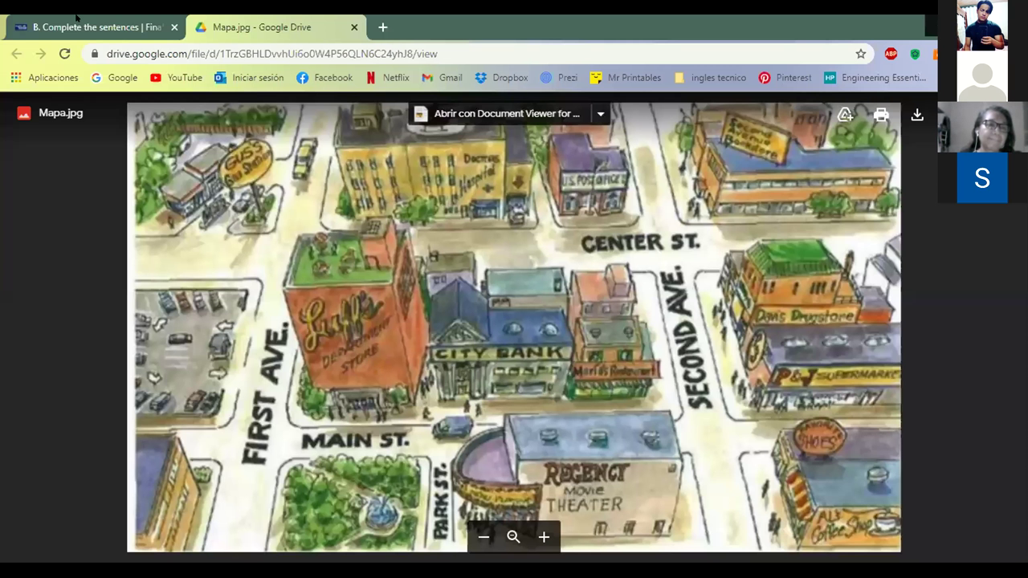
{"action": "left_click", "coordinate": [75, 18]}
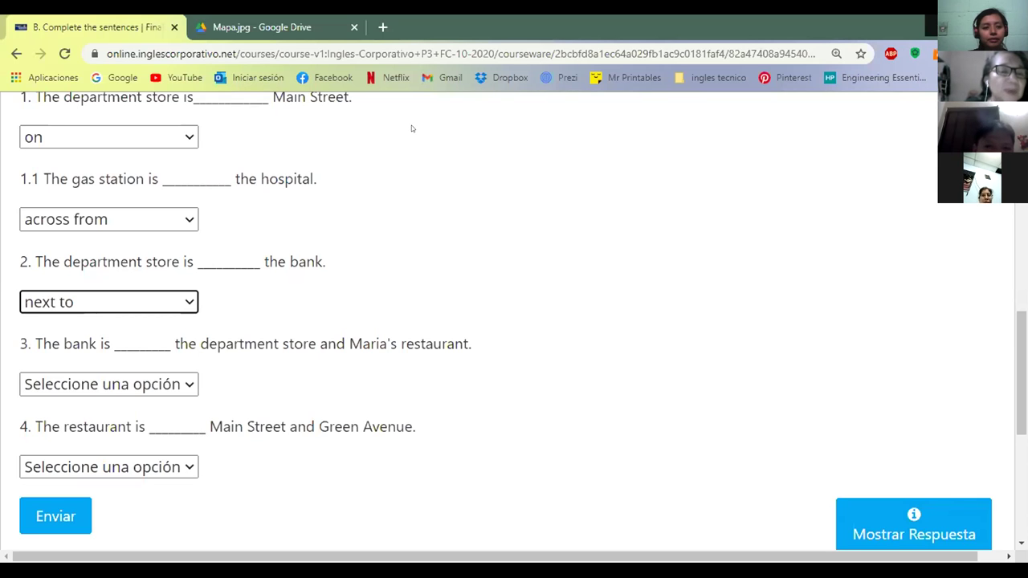
{"action": "left_click", "coordinate": [189, 384]}
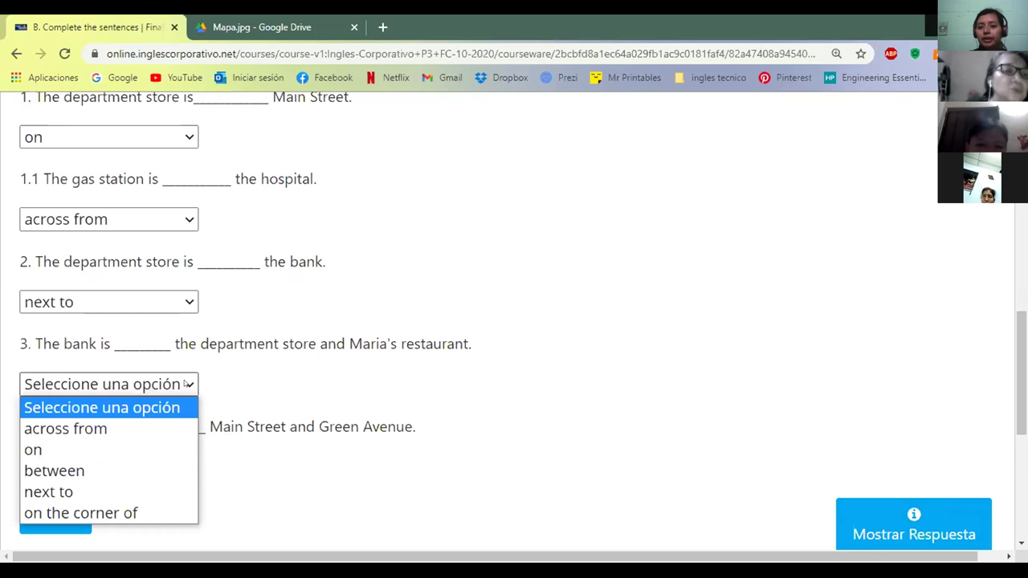
{"action": "left_click", "coordinate": [86, 472]}
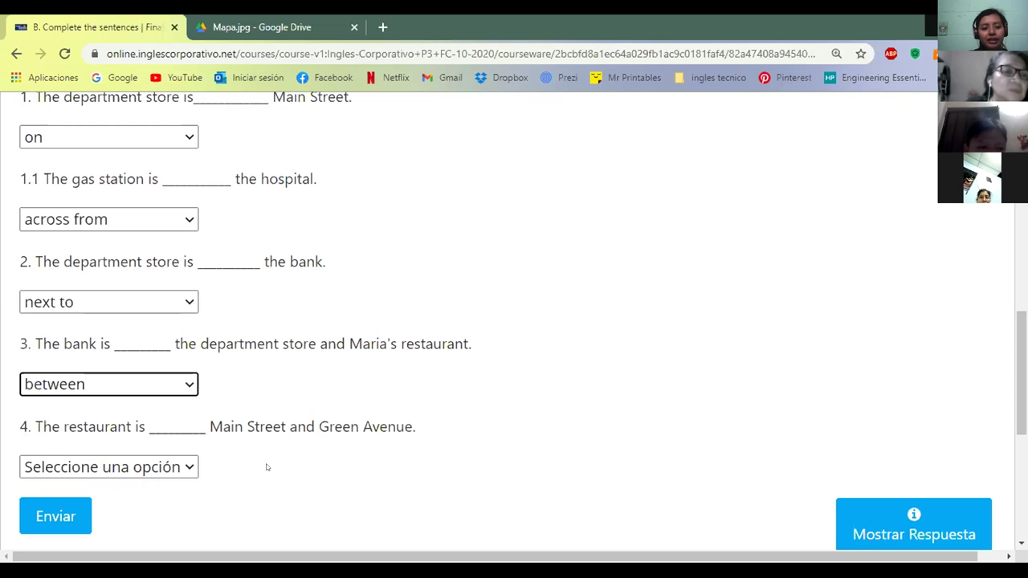
{"action": "left_click", "coordinate": [186, 466]}
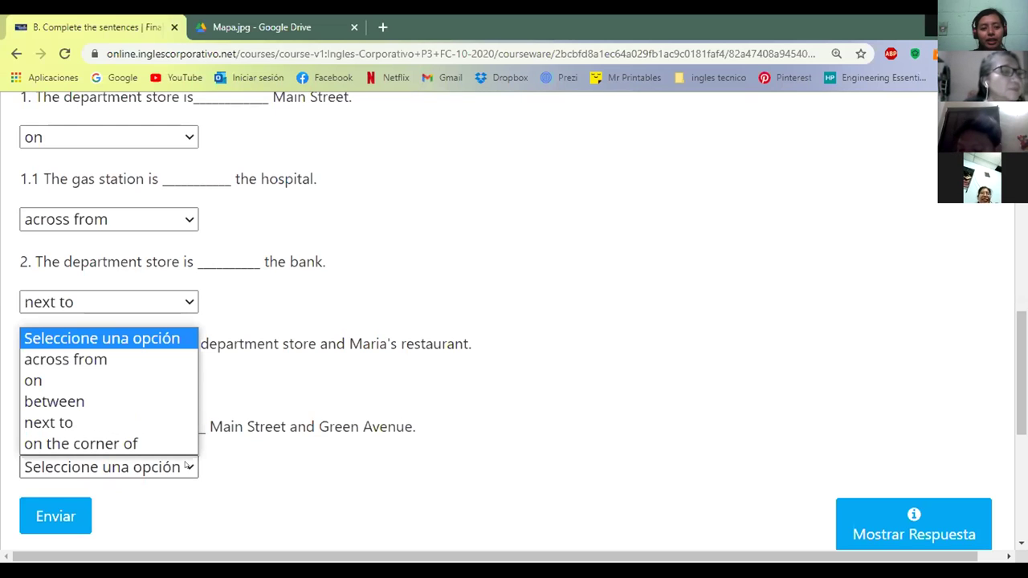
{"action": "key", "text": "Down"}
{"action": "key", "text": "Down"}
{"action": "key", "text": "Down"}
{"action": "key", "text": "Return"}
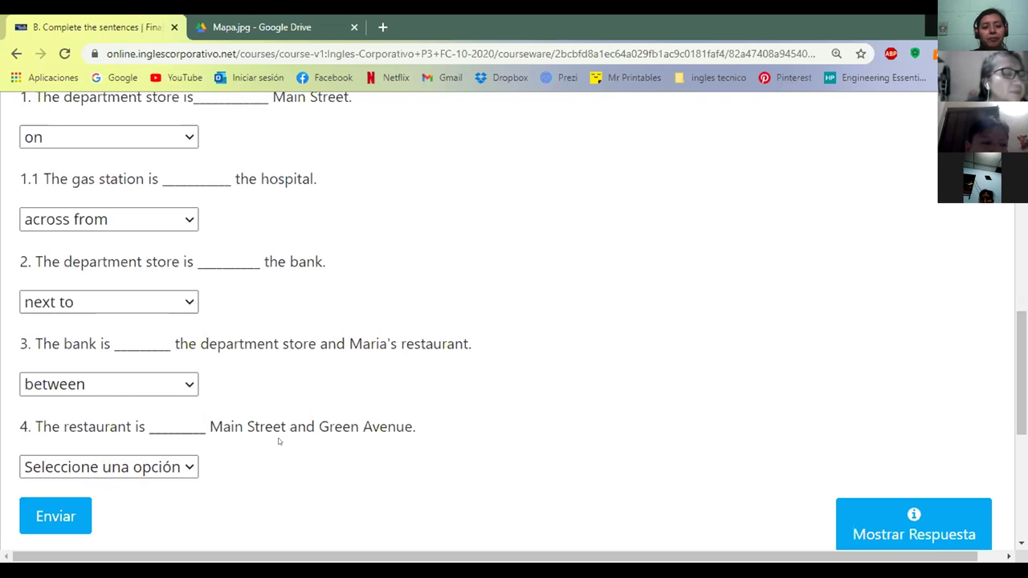
Check the restaurant's location on the Mapa.jpg map and complete sentence 4 with "on the corner of".
{"action": "left_click", "coordinate": [255, 40]}
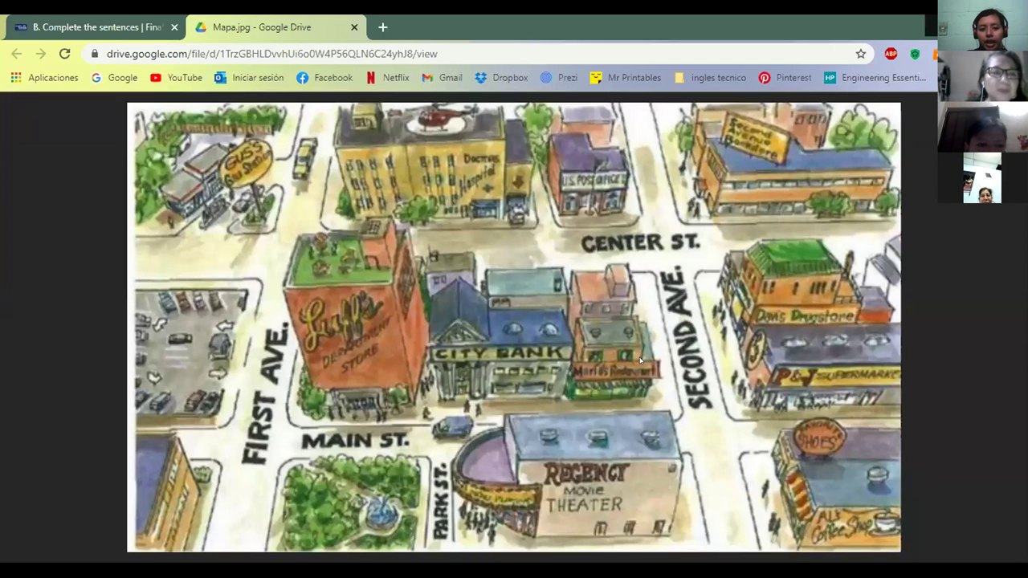
{"action": "left_click", "coordinate": [64, 19]}
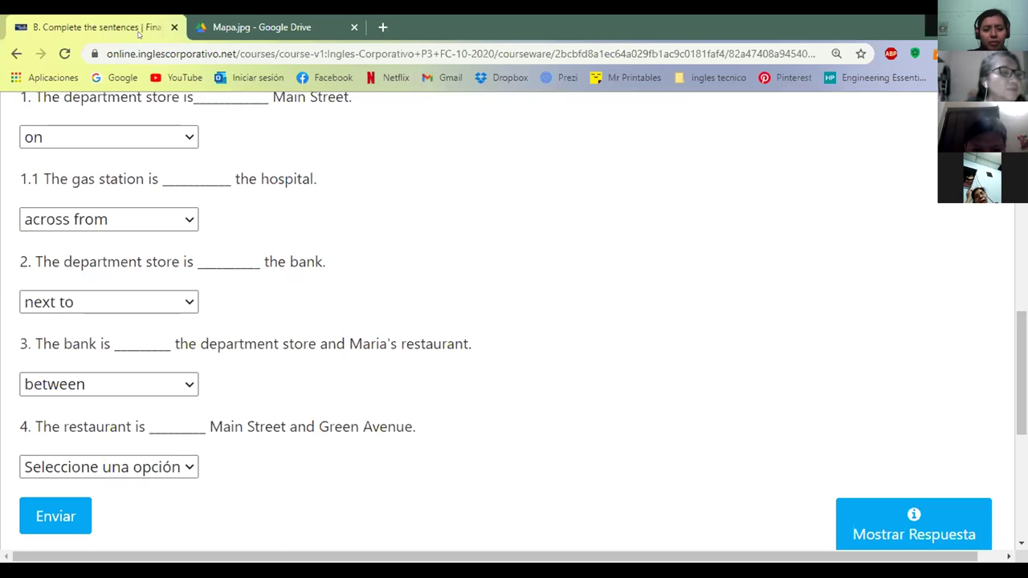
{"action": "left_click", "coordinate": [233, 27]}
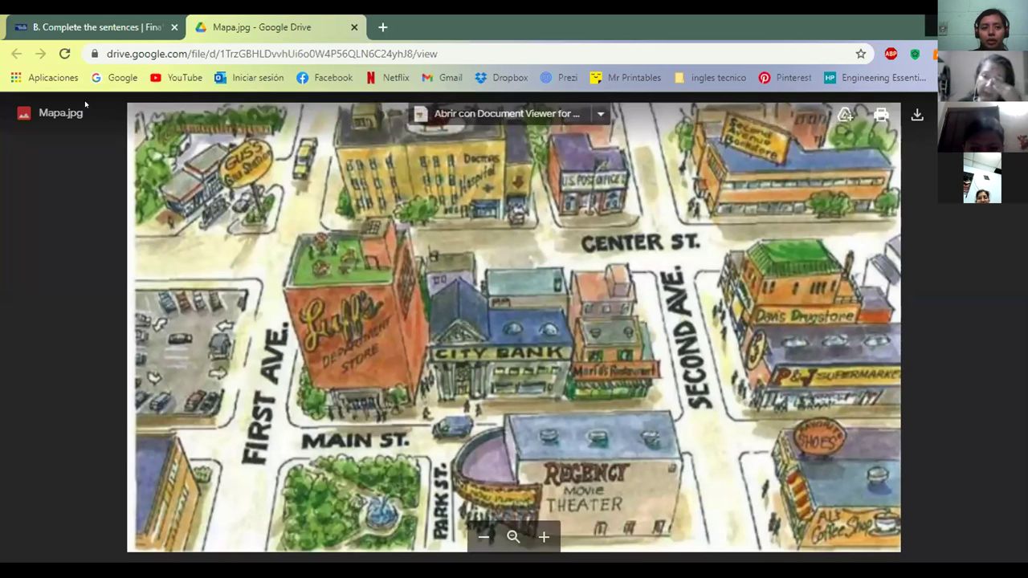
{"action": "left_click", "coordinate": [73, 16]}
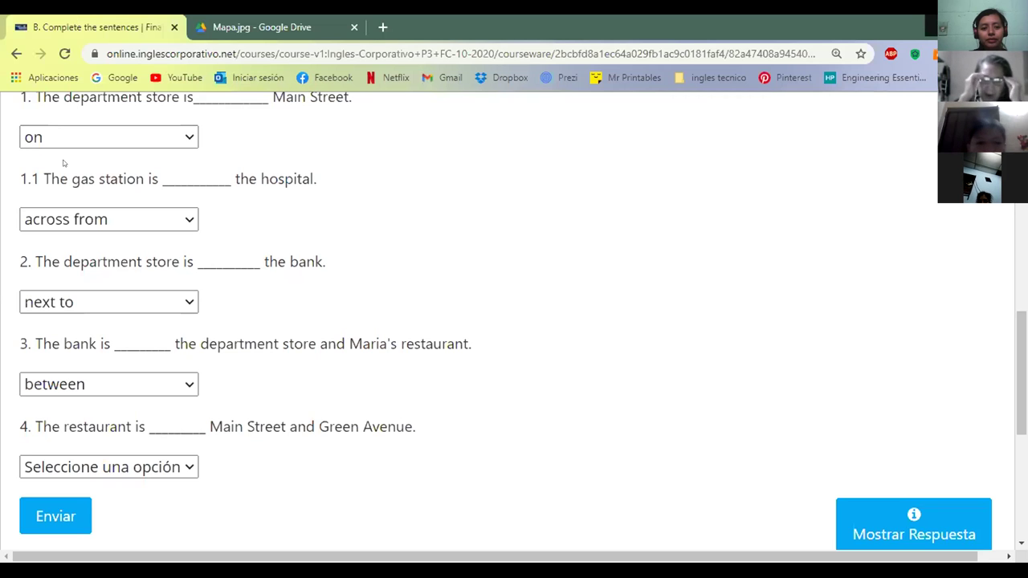
{"action": "left_click", "coordinate": [184, 475]}
{"action": "left_click", "coordinate": [156, 439]}
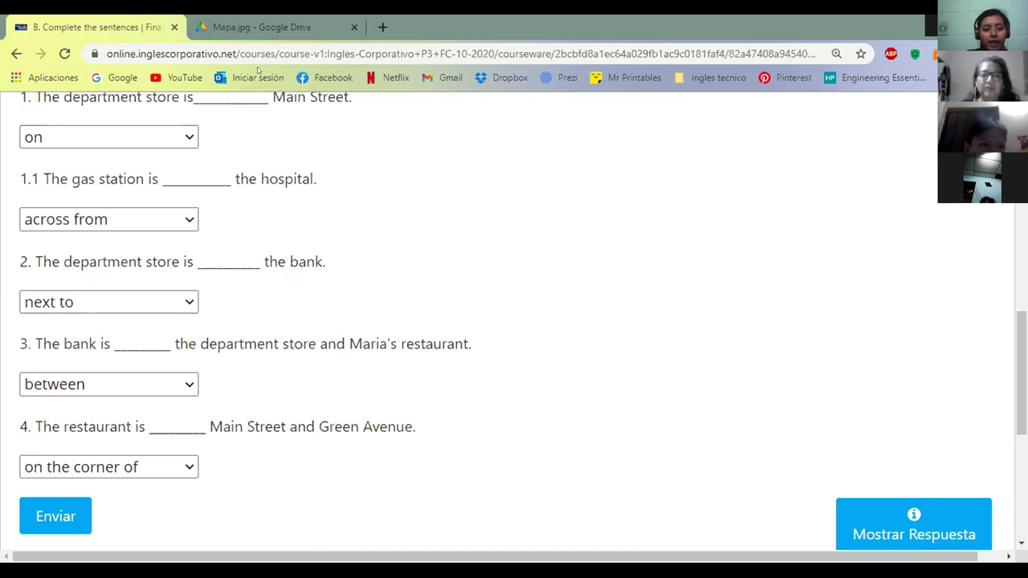
Recheck the restaurant's street corner on the map and submit the Complete the sentences answers.
{"action": "left_click", "coordinate": [257, 26]}
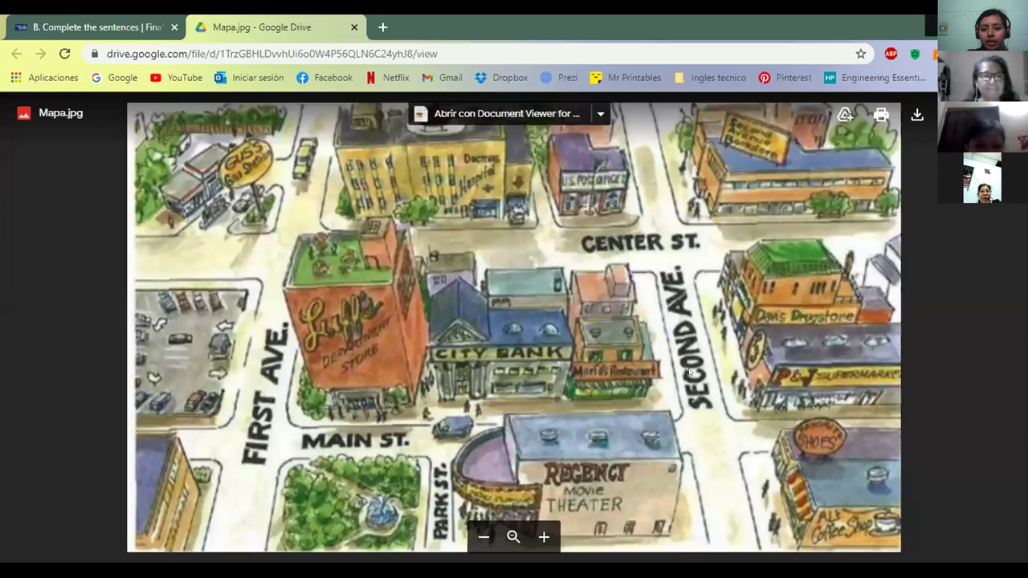
{"action": "left_click", "coordinate": [113, 24]}
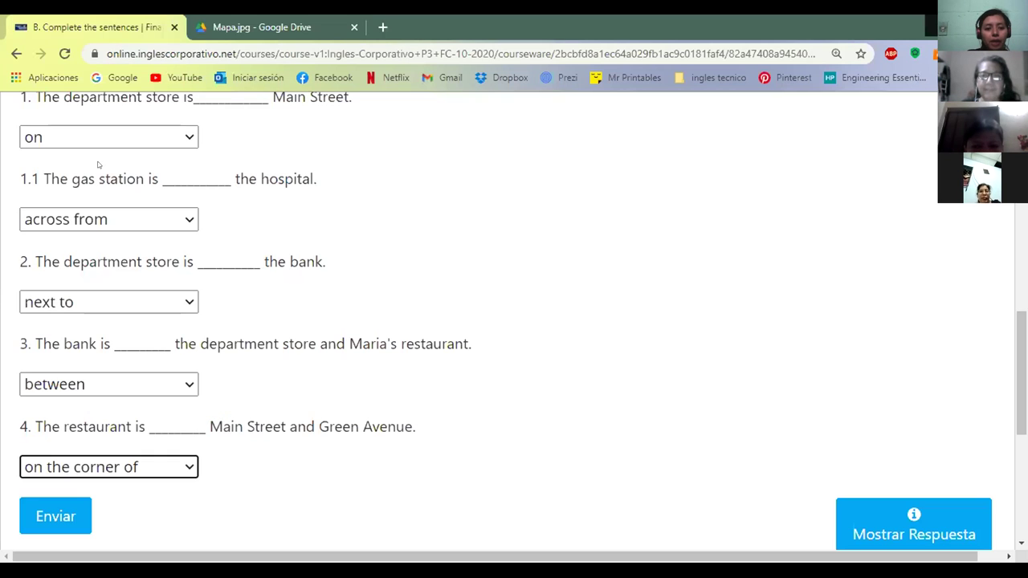
{"action": "left_click", "coordinate": [54, 518]}
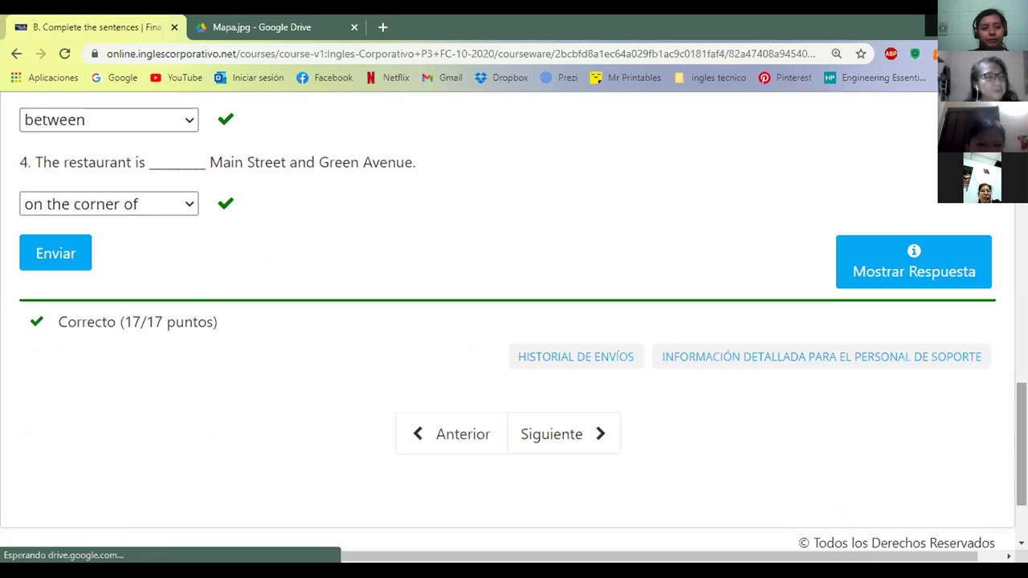
Review the graded sentences and continue to section C, Select the best answer.
{"action": "scroll", "coordinate": [788, 359], "scroll_direction": "up", "scroll_amount": 1}
{"action": "scroll", "coordinate": [787, 359], "scroll_direction": "up", "scroll_amount": 5}
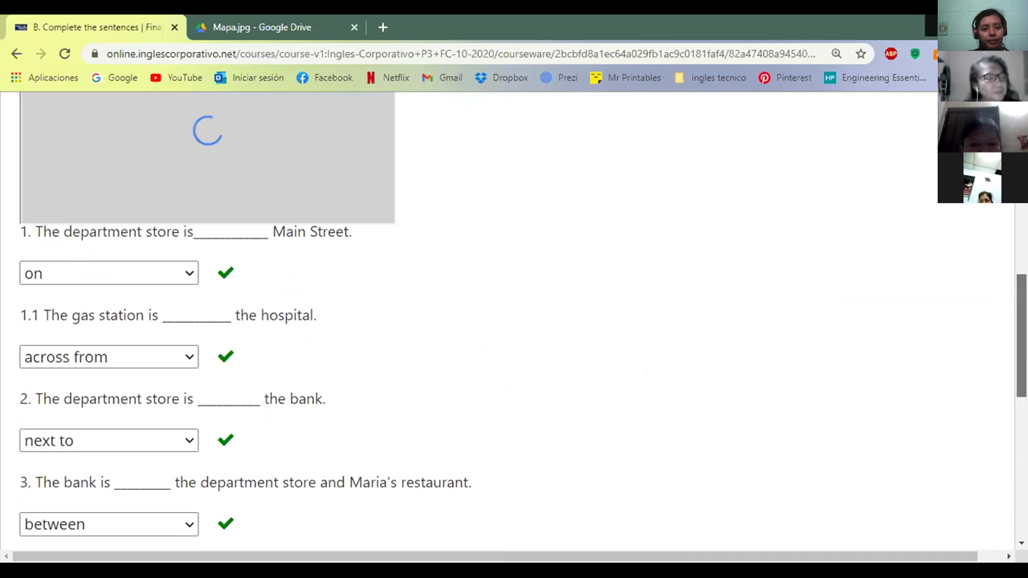
{"action": "scroll", "coordinate": [788, 359], "scroll_direction": "down", "scroll_amount": 1}
{"action": "scroll", "coordinate": [787, 359], "scroll_direction": "up", "scroll_amount": 3}
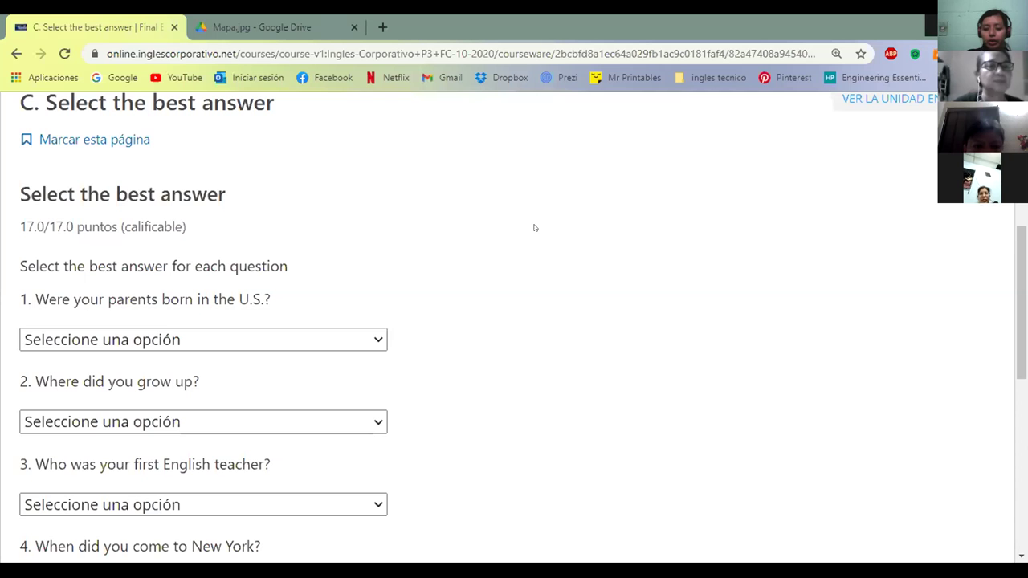
Answer question 1 about the parents' birthplace with "No, They weren't. My Parents were born in Japan.".
{"action": "scroll", "coordinate": [534, 228], "scroll_direction": "down", "scroll_amount": 3}
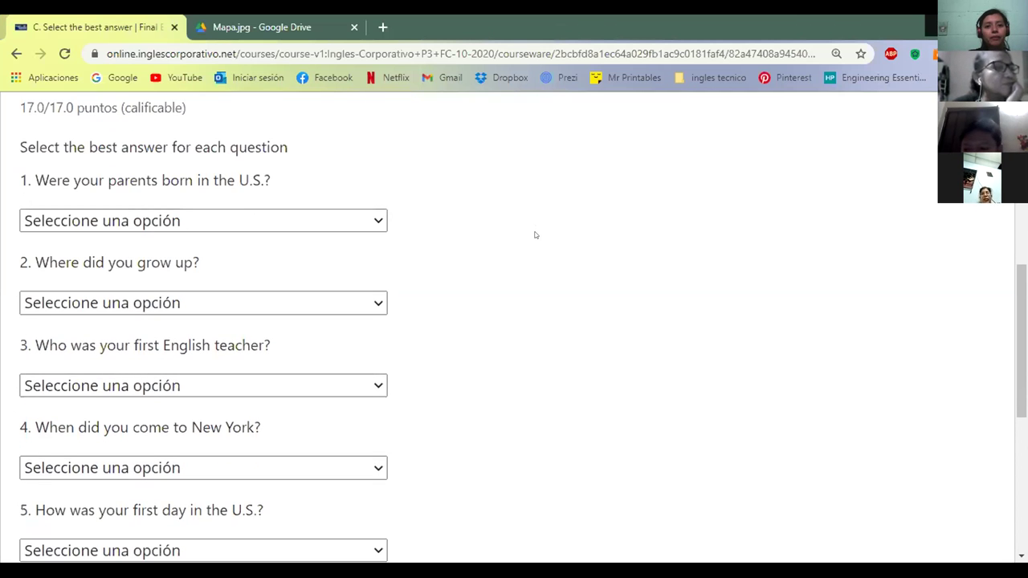
{"action": "scroll", "coordinate": [536, 235], "scroll_direction": "down", "scroll_amount": 1}
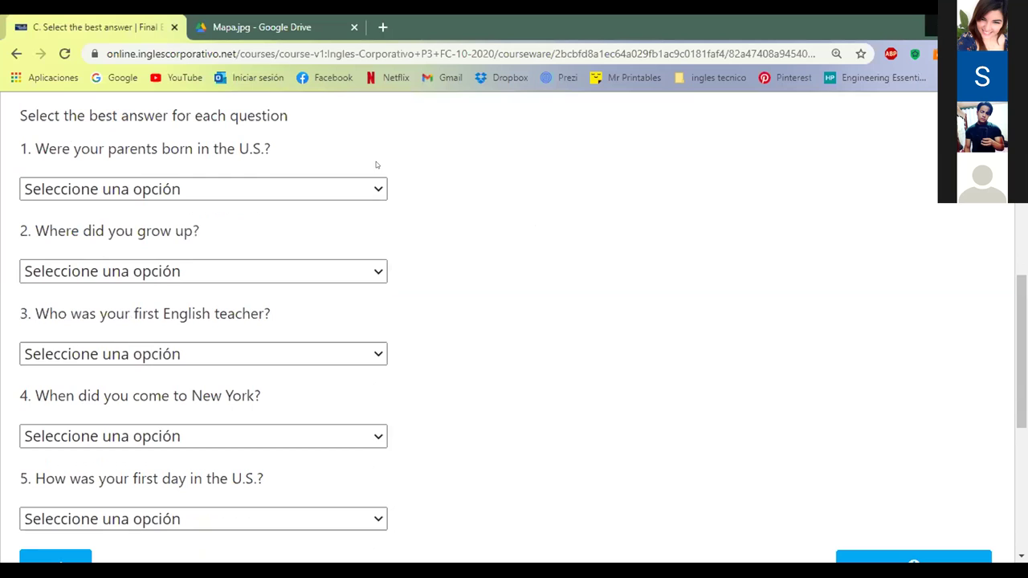
{"action": "left_click", "coordinate": [376, 188]}
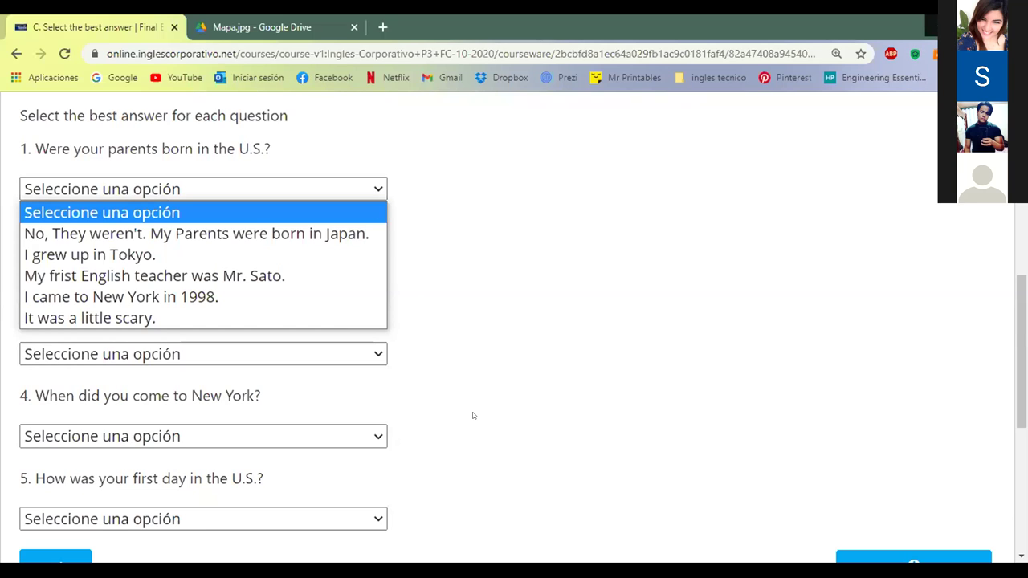
{"action": "left_click", "coordinate": [294, 233]}
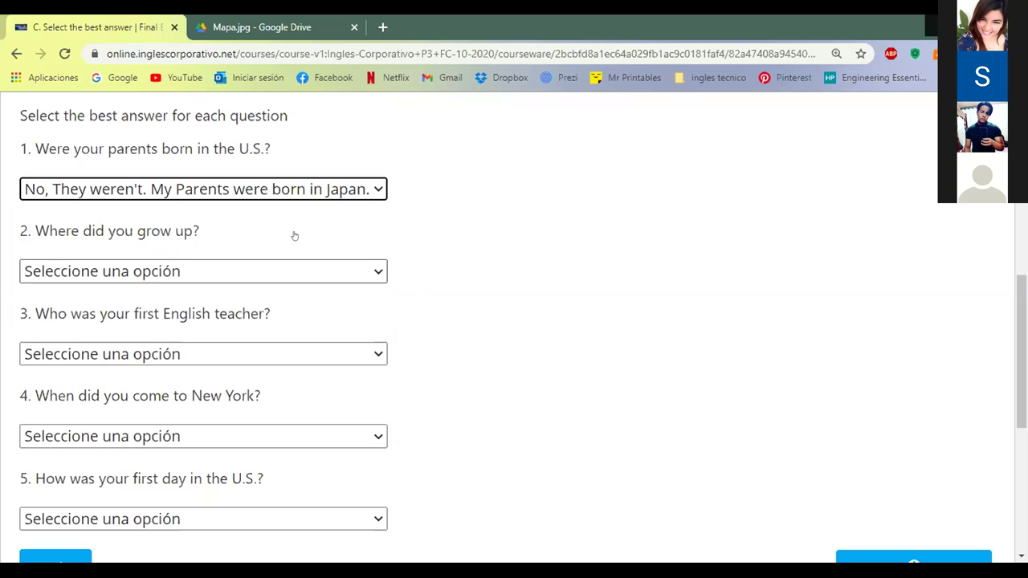
Answer question 2, "Where did you grow up?", with "I grew up in Tokyo.".
{"action": "left_click", "coordinate": [377, 272]}
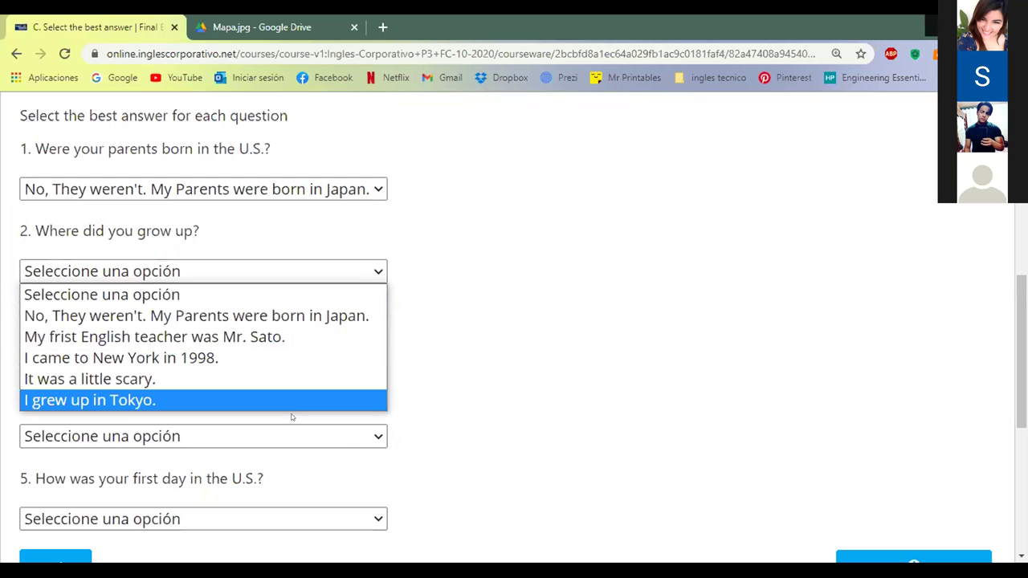
{"action": "left_click", "coordinate": [292, 417]}
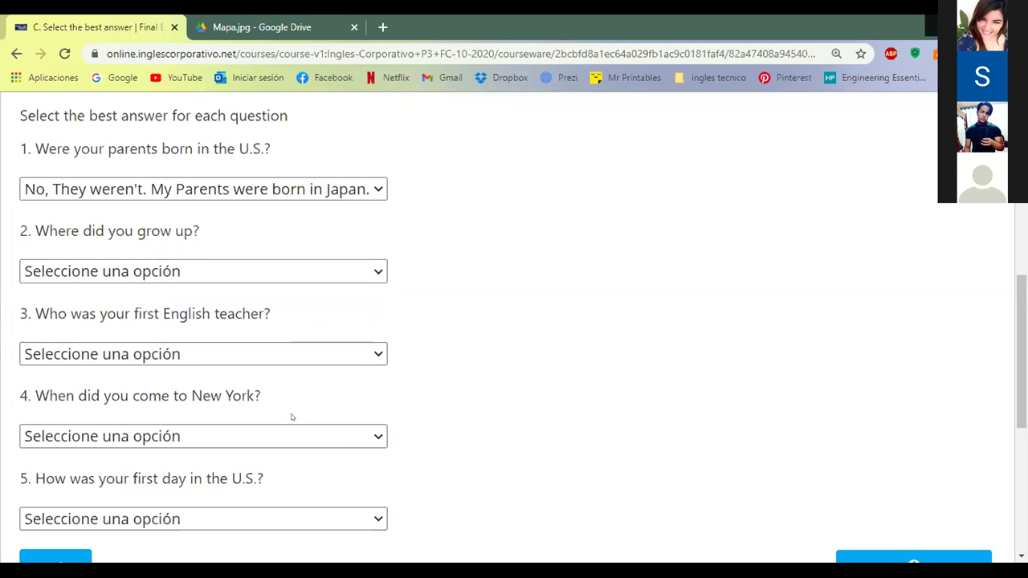
{"action": "left_click", "coordinate": [377, 271]}
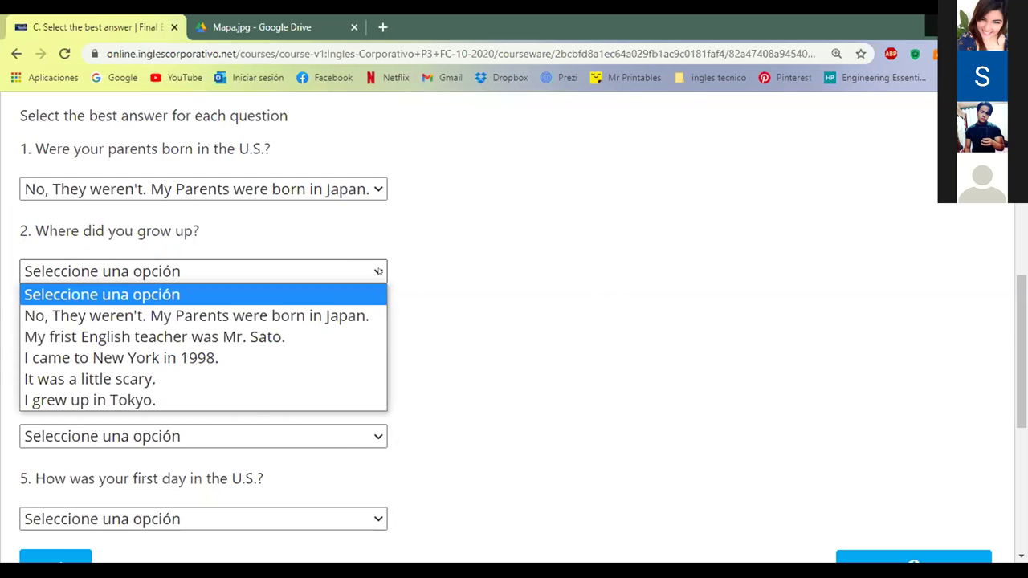
{"action": "left_click", "coordinate": [241, 402]}
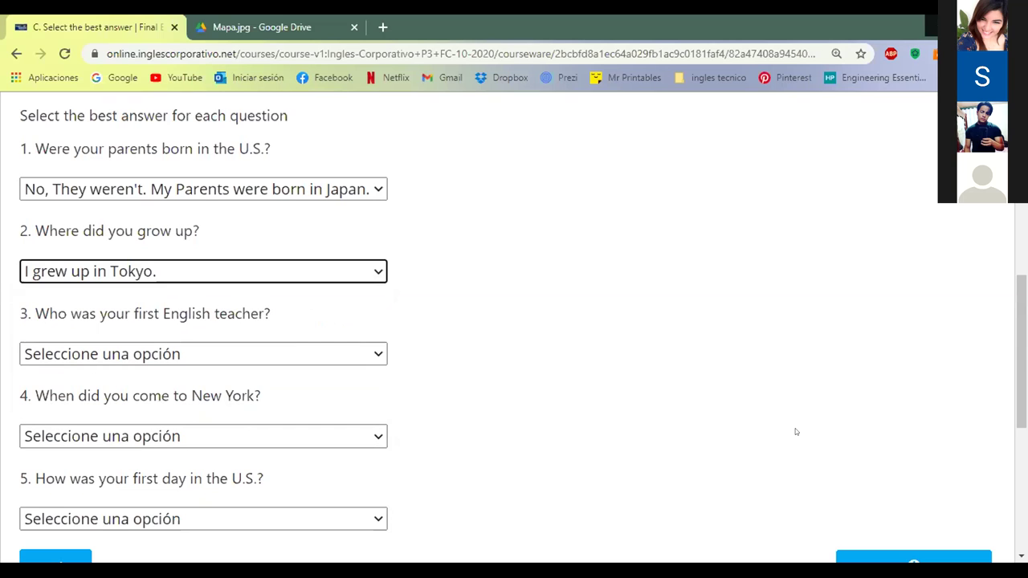
Answer question 3, "Who was your first English teacher?", with the option that names the teacher.
{"action": "left_click", "coordinate": [377, 351]}
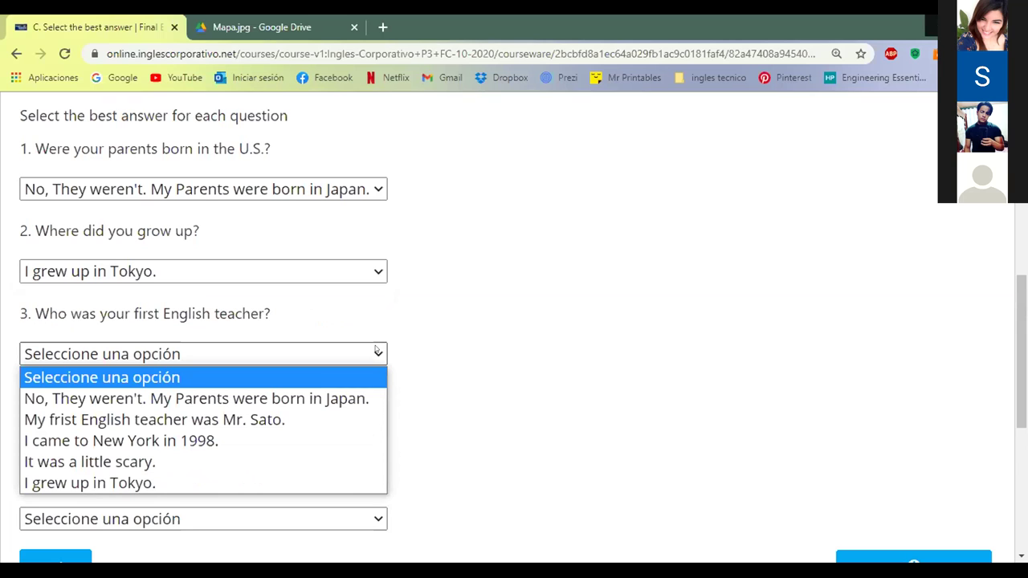
{"action": "left_click", "coordinate": [314, 417]}
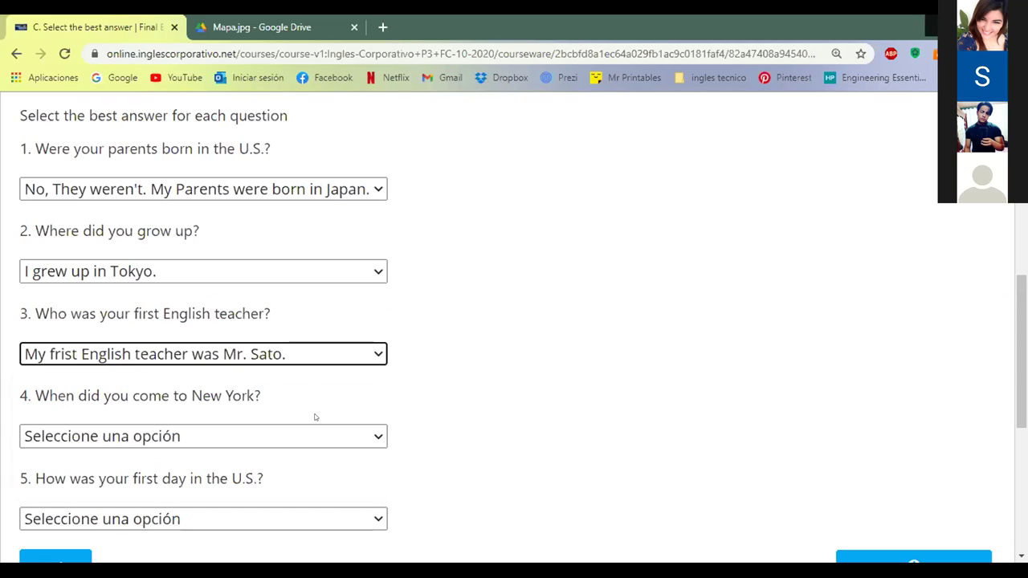
{"action": "left_click", "coordinate": [459, 367]}
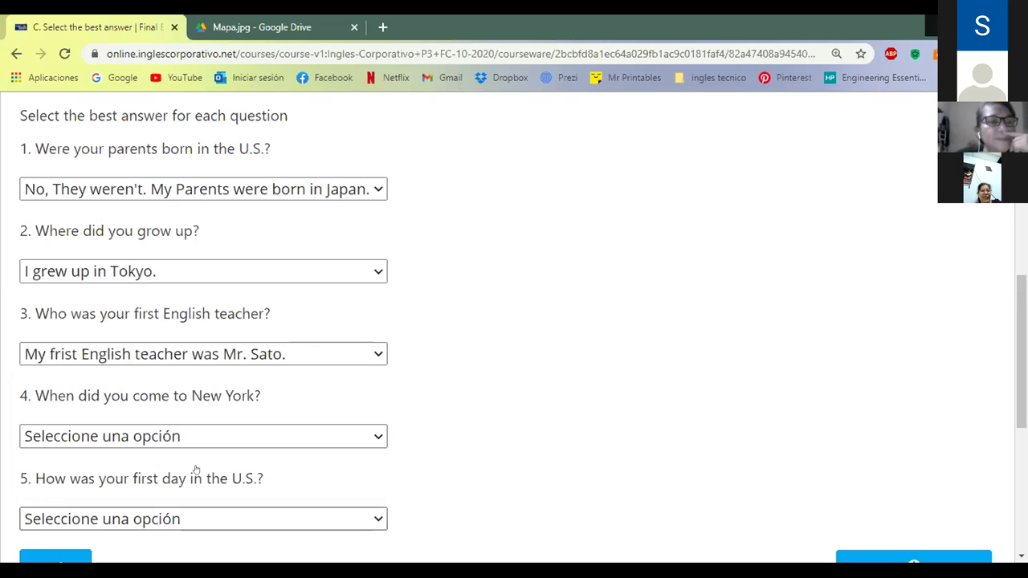
Answer question 4 with "I came to New York in 1998." and question 5 with "It was a little scary.".
{"action": "left_click", "coordinate": [378, 434]}
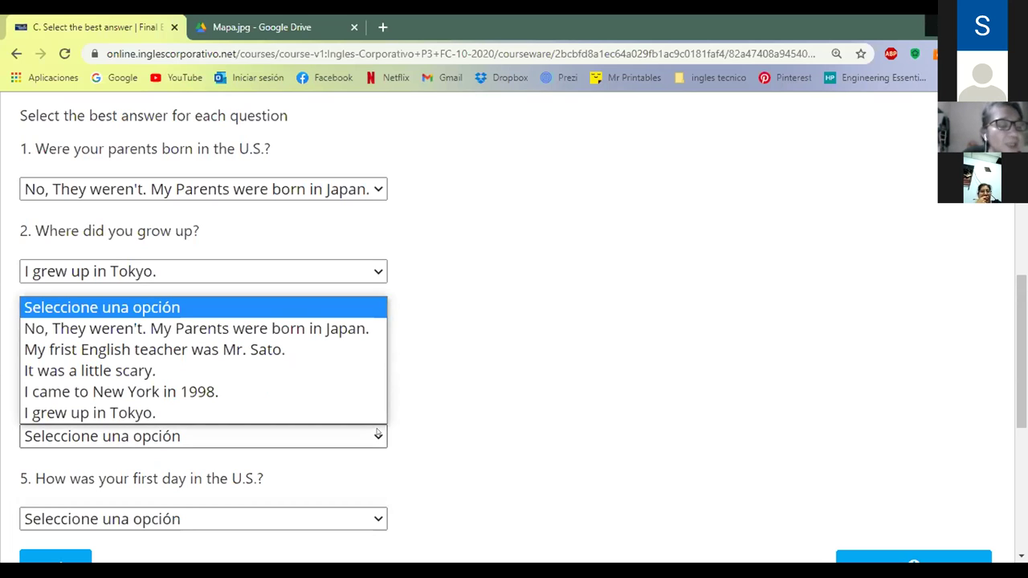
{"action": "left_click", "coordinate": [291, 392]}
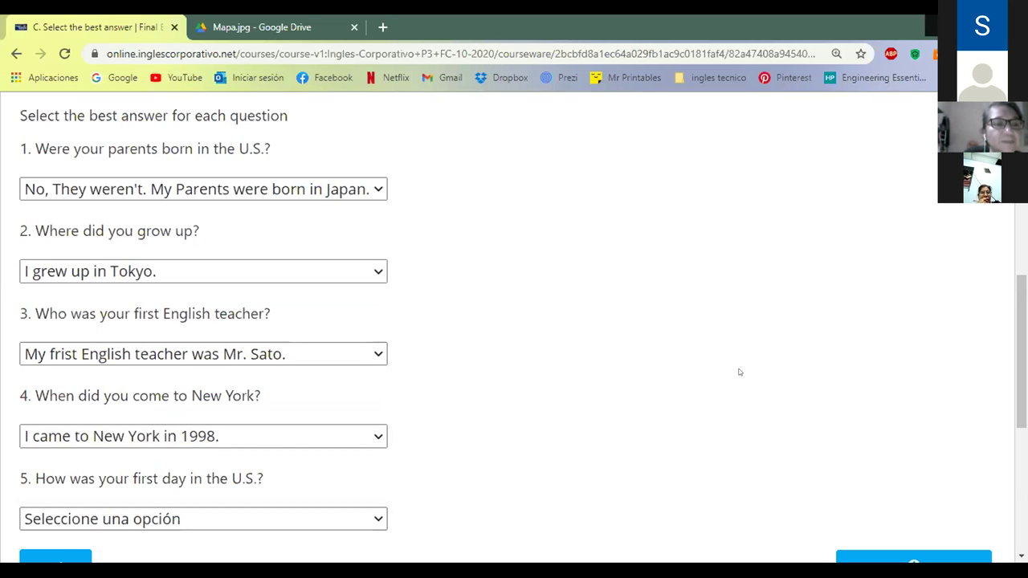
{"action": "scroll", "coordinate": [740, 372], "scroll_direction": "down", "scroll_amount": 3}
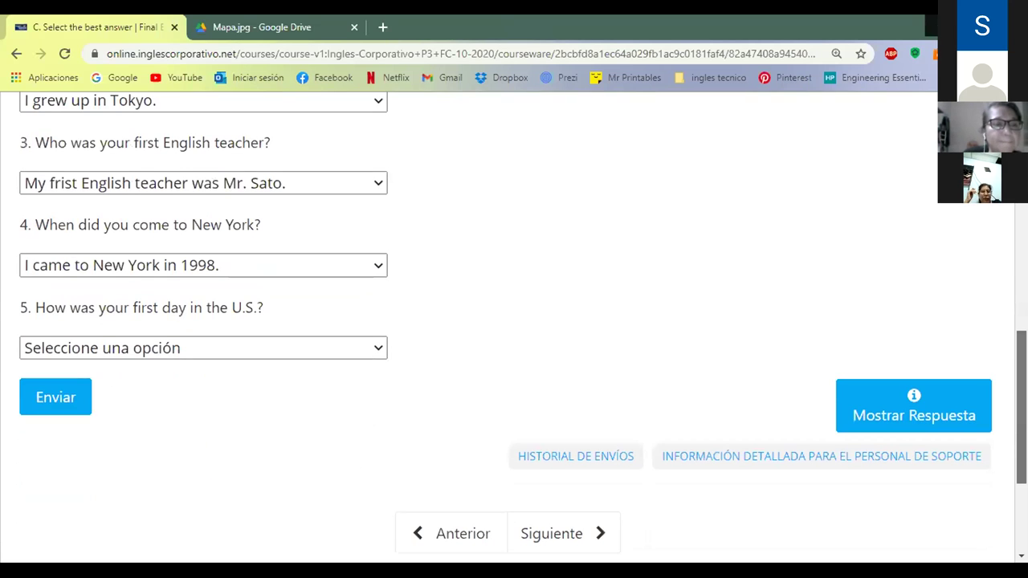
{"action": "left_click", "coordinate": [377, 345]}
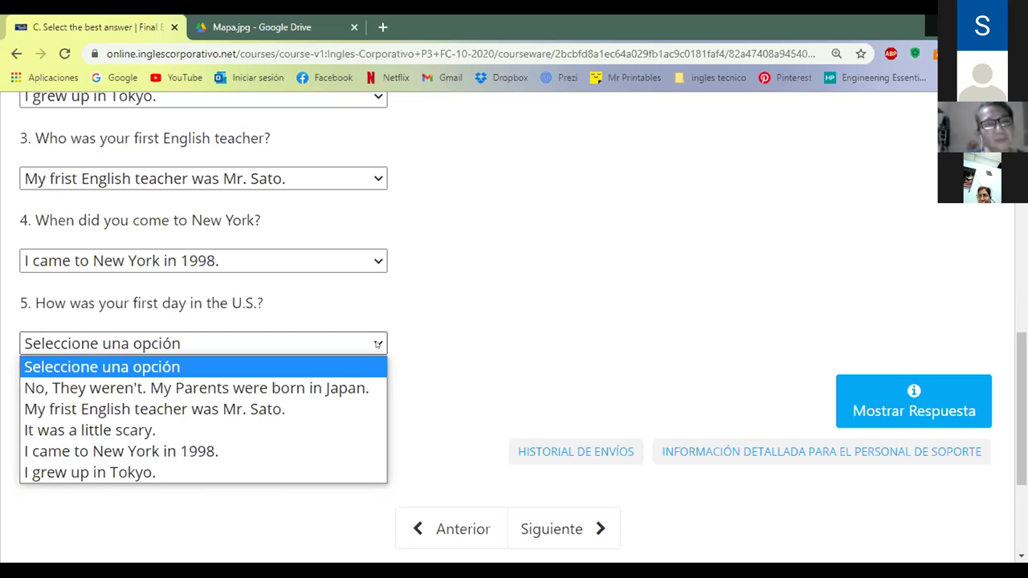
{"action": "left_click", "coordinate": [301, 428]}
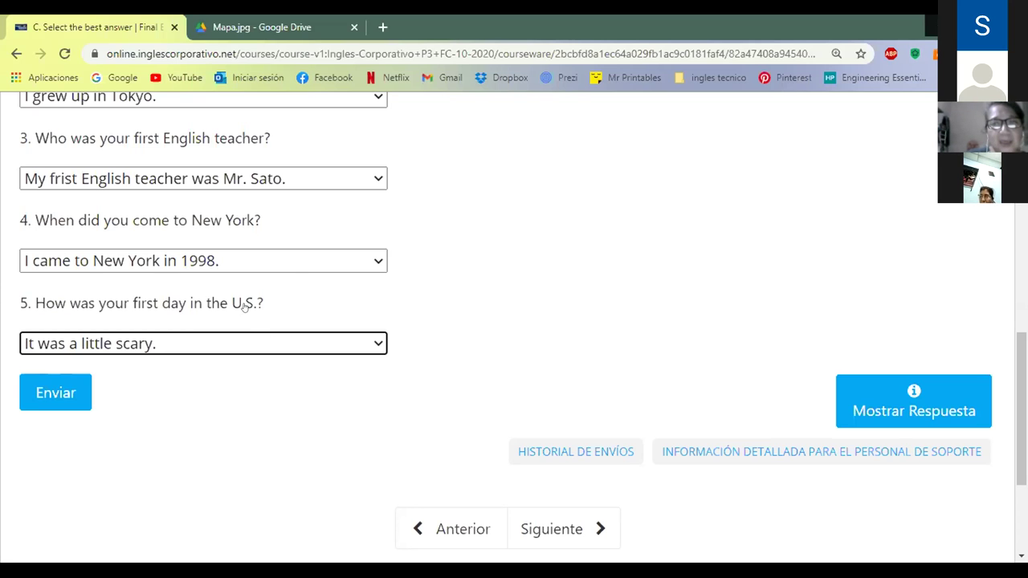
{"action": "left_click", "coordinate": [557, 287]}
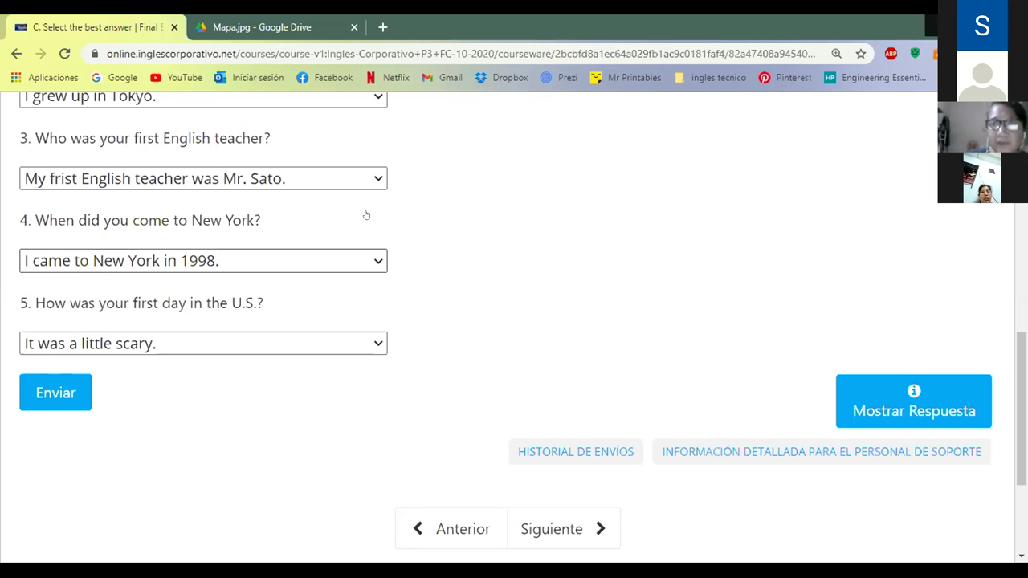
Recheck the available answer options of questions 4 and 5 against the chosen answers.
{"action": "left_click", "coordinate": [378, 261]}
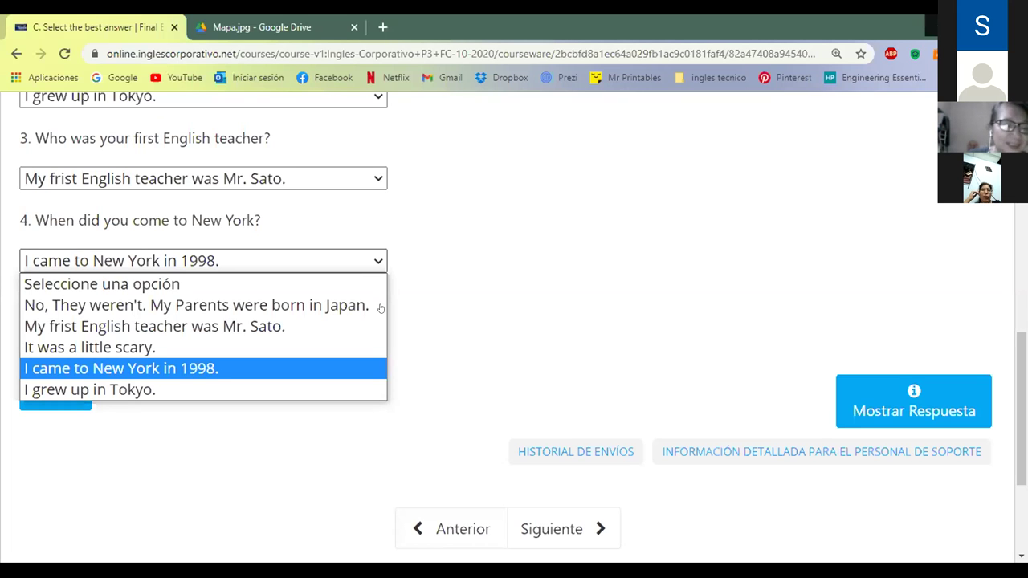
{"action": "left_click", "coordinate": [376, 333]}
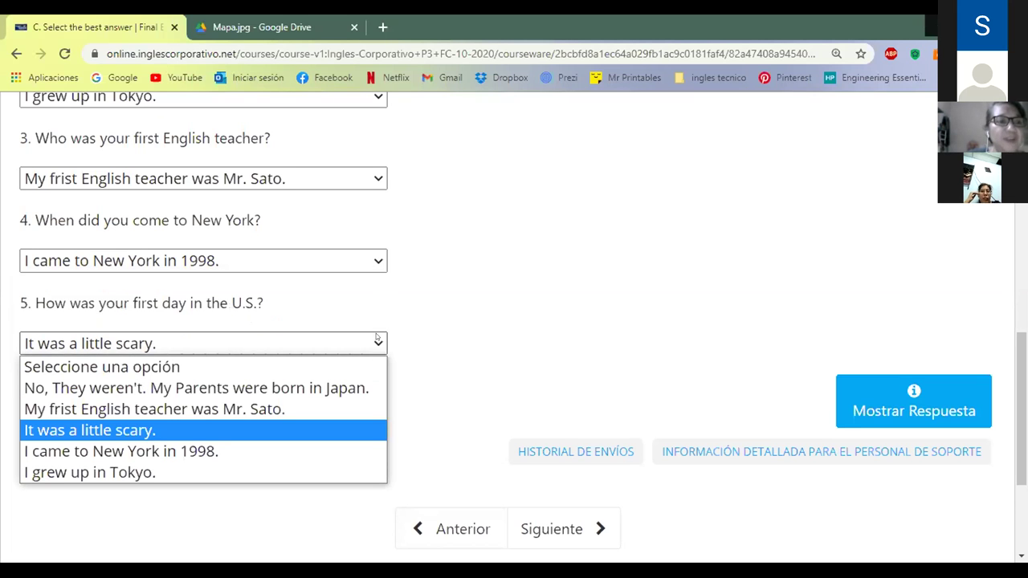
{"action": "left_click", "coordinate": [377, 336]}
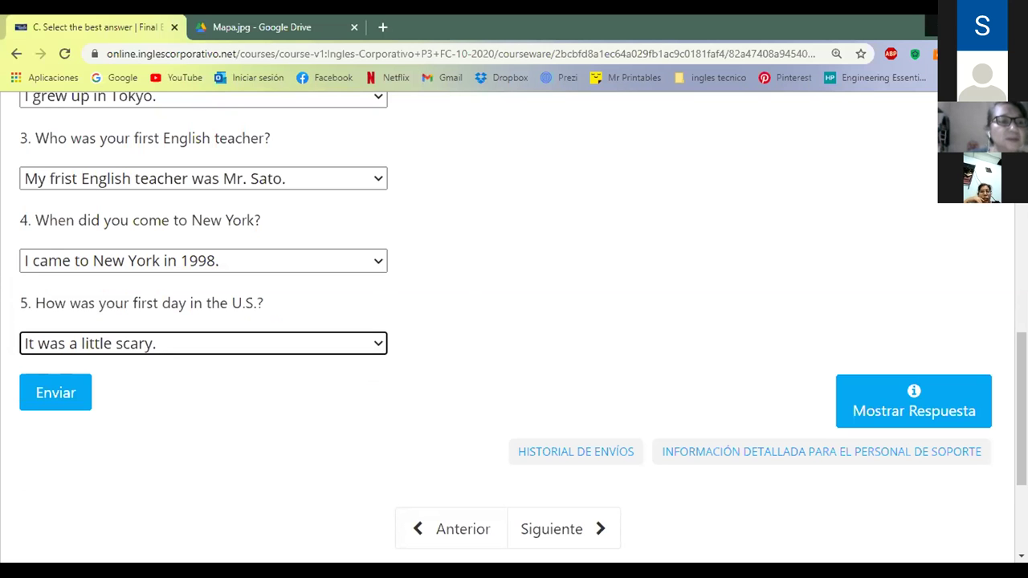
Review all five chosen answers and submit the Select the best answer section.
{"action": "scroll", "coordinate": [514, 321], "scroll_direction": "up", "scroll_amount": 2}
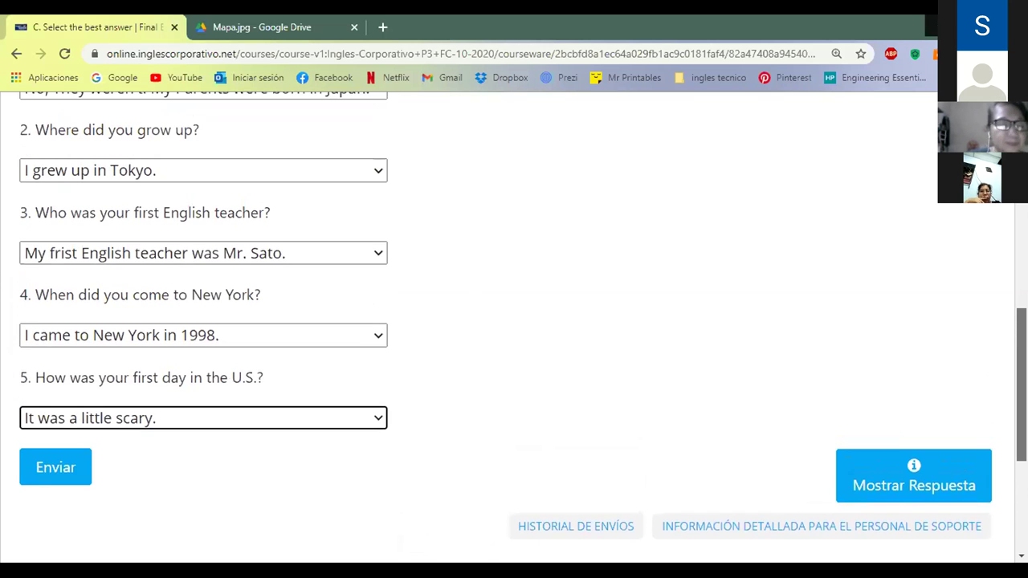
{"action": "scroll", "coordinate": [514, 322], "scroll_direction": "up", "scroll_amount": 2}
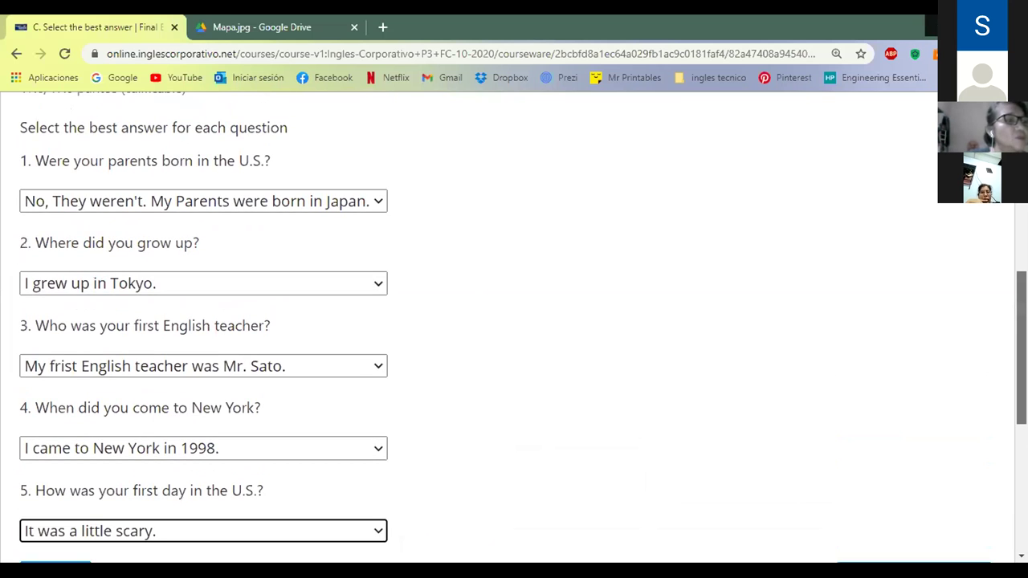
{"action": "scroll", "coordinate": [514, 321], "scroll_direction": "down", "scroll_amount": 3}
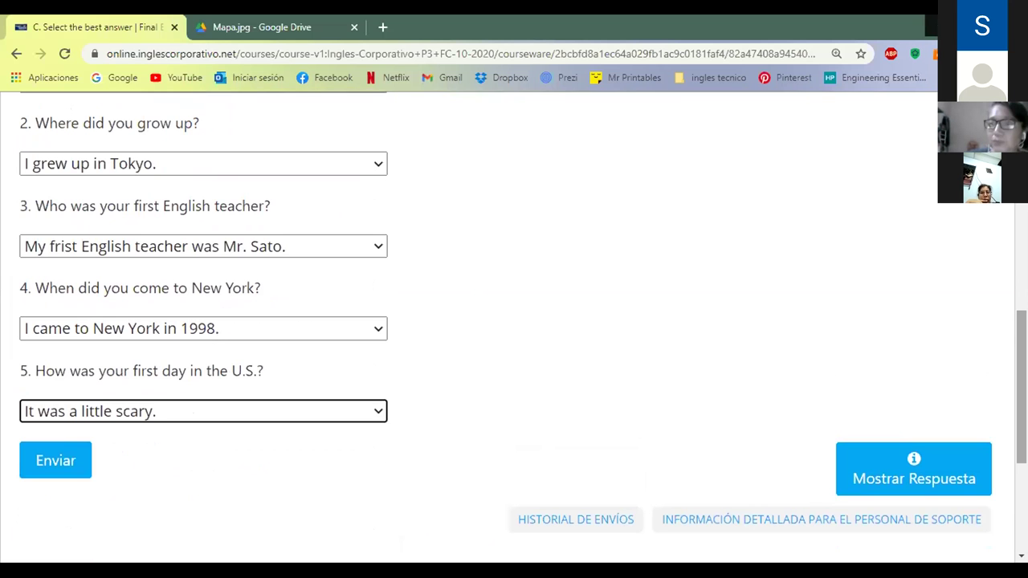
{"action": "left_click", "coordinate": [51, 452]}
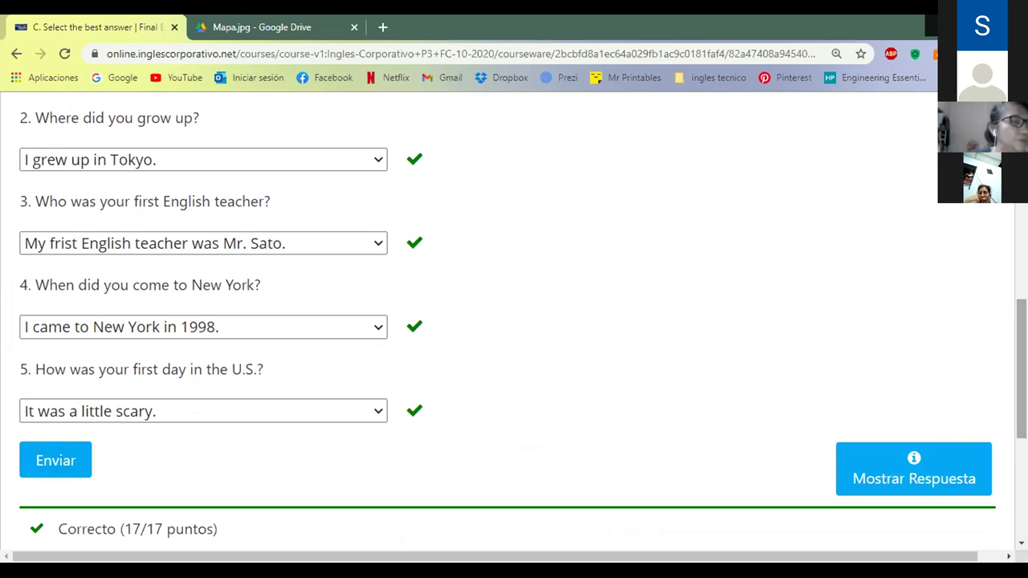
Review the graded answers of the Select the best answer section and end the screen sharing.
{"action": "scroll", "coordinate": [514, 322], "scroll_direction": "up", "scroll_amount": 2}
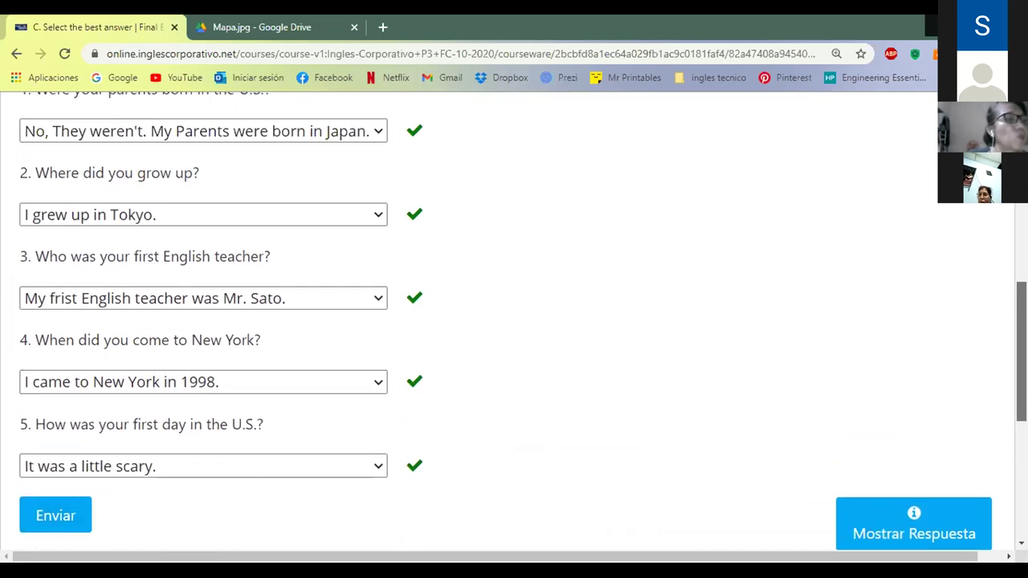
{"action": "scroll", "coordinate": [514, 321], "scroll_direction": "up", "scroll_amount": 1}
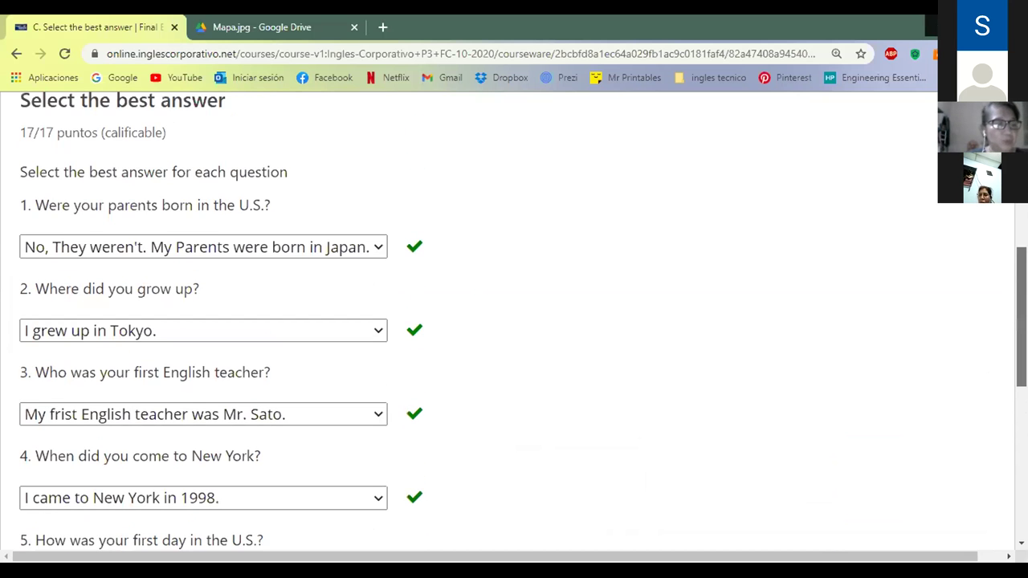
{"action": "scroll", "coordinate": [514, 322], "scroll_direction": "down", "scroll_amount": 1}
{"action": "scroll", "coordinate": [514, 321], "scroll_direction": "down", "scroll_amount": 1}
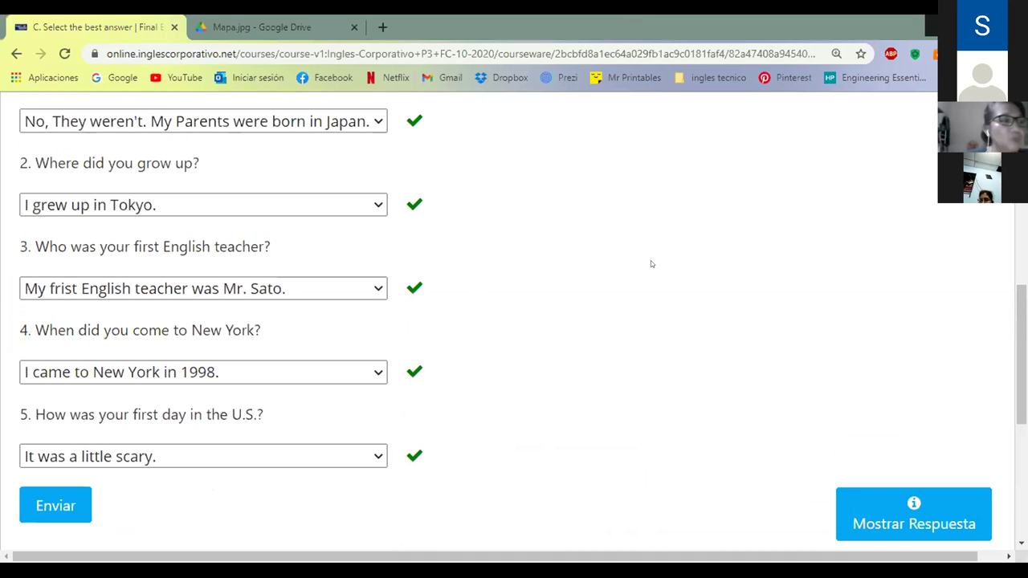
{"action": "left_click", "coordinate": [570, 42]}
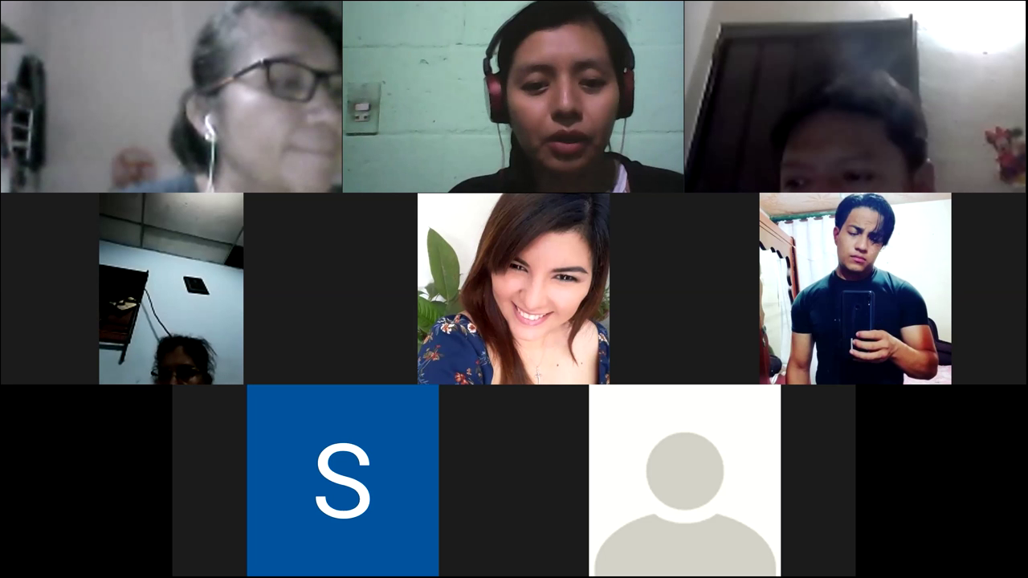